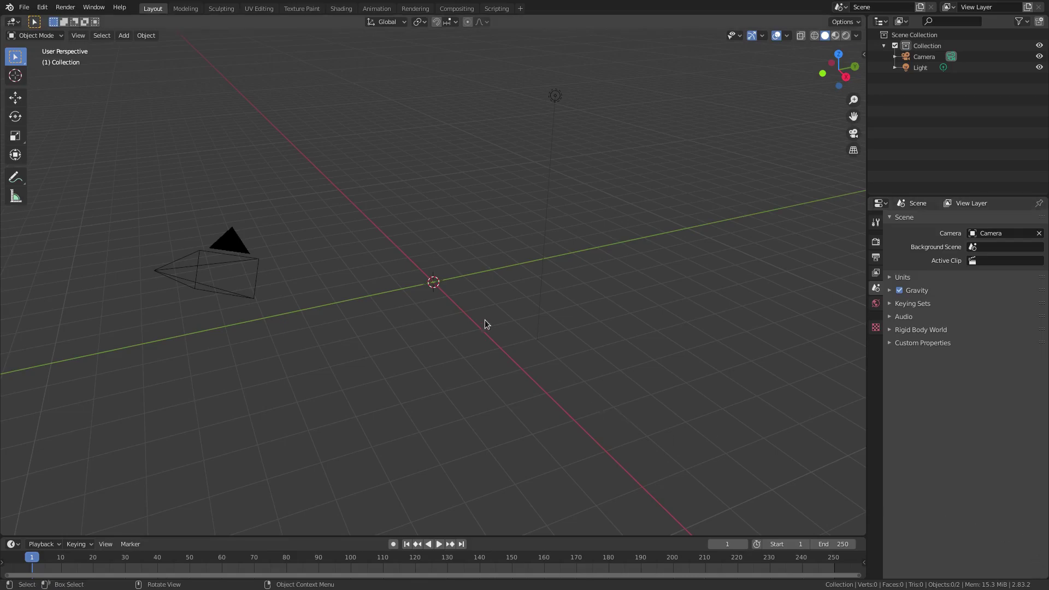
- Add a mesh plane at the origin and scale it up uniformly to about 3.63
{"action": "key", "text": "ctrl+z"}
{"action": "key", "text": "Delete"}
{"action": "key", "text": "shift+a"}
{"action": "mouse_move", "coordinate": [418, 229]}
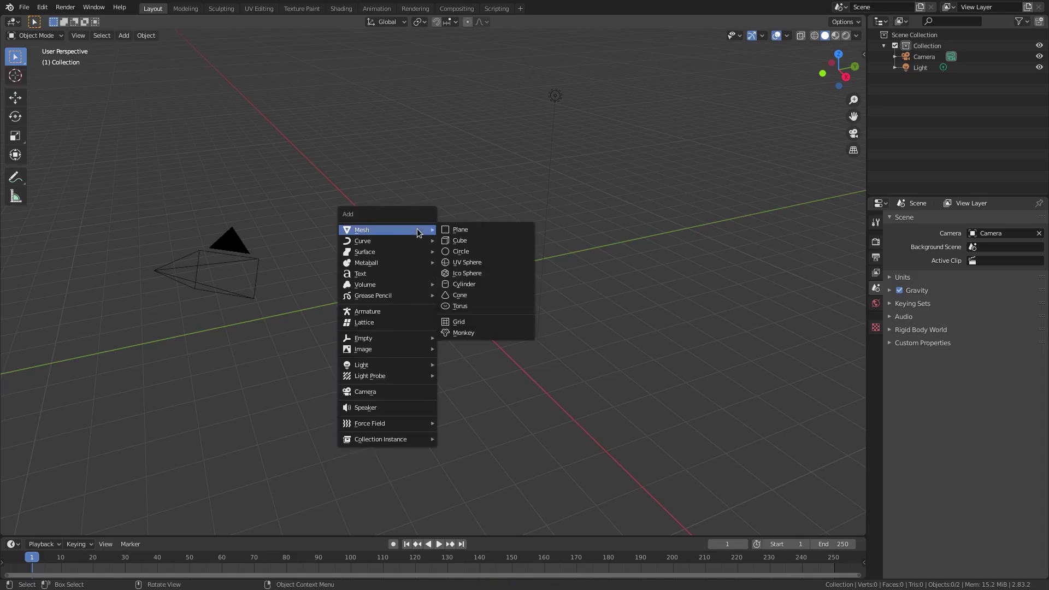
{"action": "left_click", "coordinate": [460, 230]}
{"action": "key", "text": "s"}
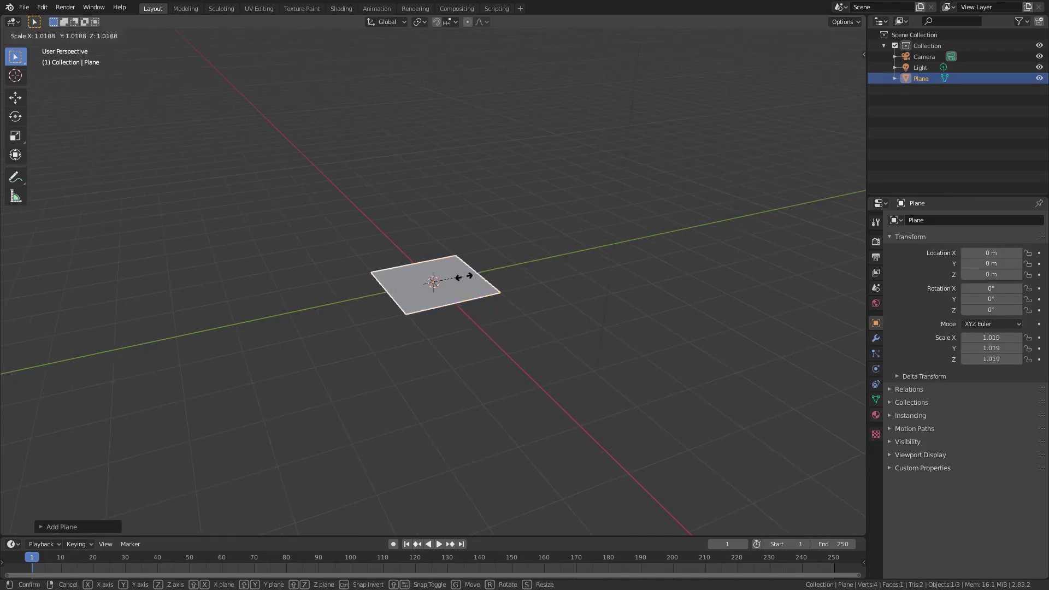
{"action": "left_click", "coordinate": [530, 317]}
- Delete the camera and the light from the scene
{"action": "scroll", "coordinate": [529, 317], "scroll_direction": "down", "scroll_amount": 3}
{"action": "left_click", "coordinate": [283, 268]}
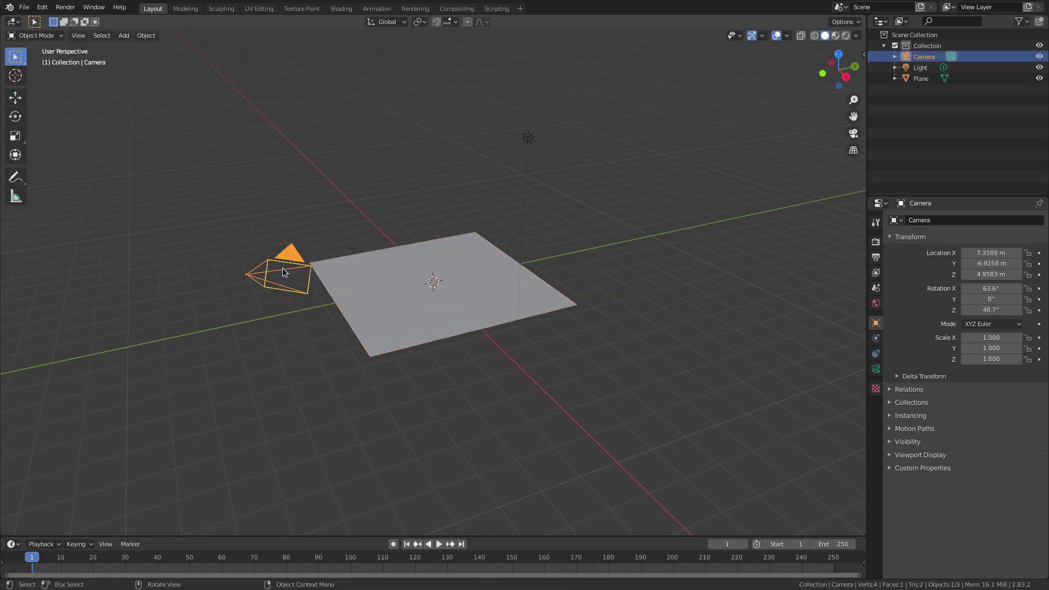
{"action": "key", "text": "Delete"}
{"action": "middle_click_drag", "start_coordinate": [350, 248], "coordinate": [534, 143]}
{"action": "left_click", "coordinate": [562, 112]}
{"action": "key", "text": "Delete"}
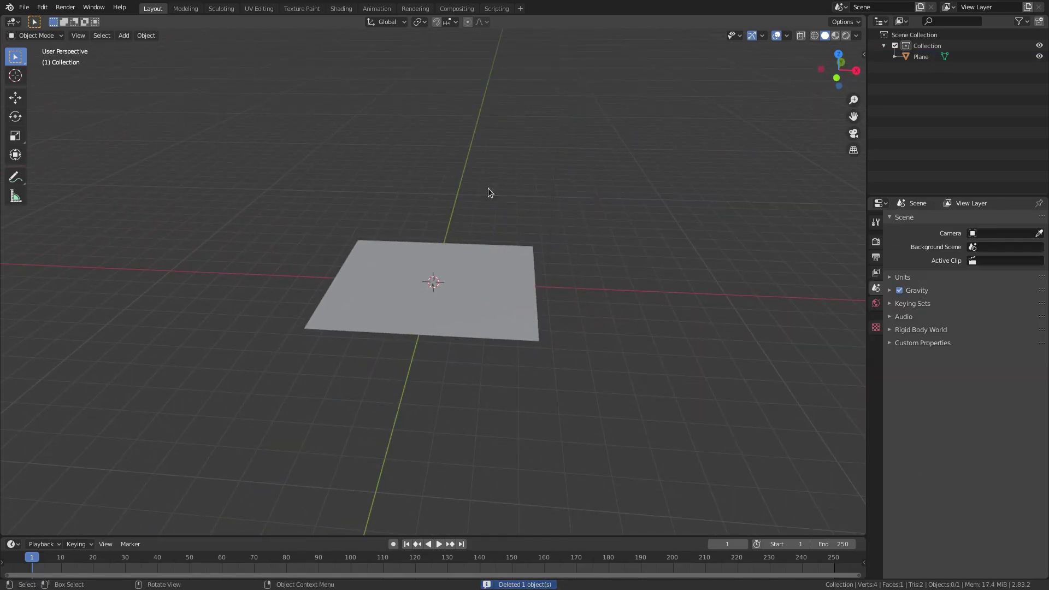
- Scale the plane up uniformly to about 5.31
{"action": "scroll", "coordinate": [463, 257], "scroll_direction": "up", "scroll_amount": 4}
{"action": "middle_click_drag", "start_coordinate": [477, 259], "coordinate": [523, 259]}
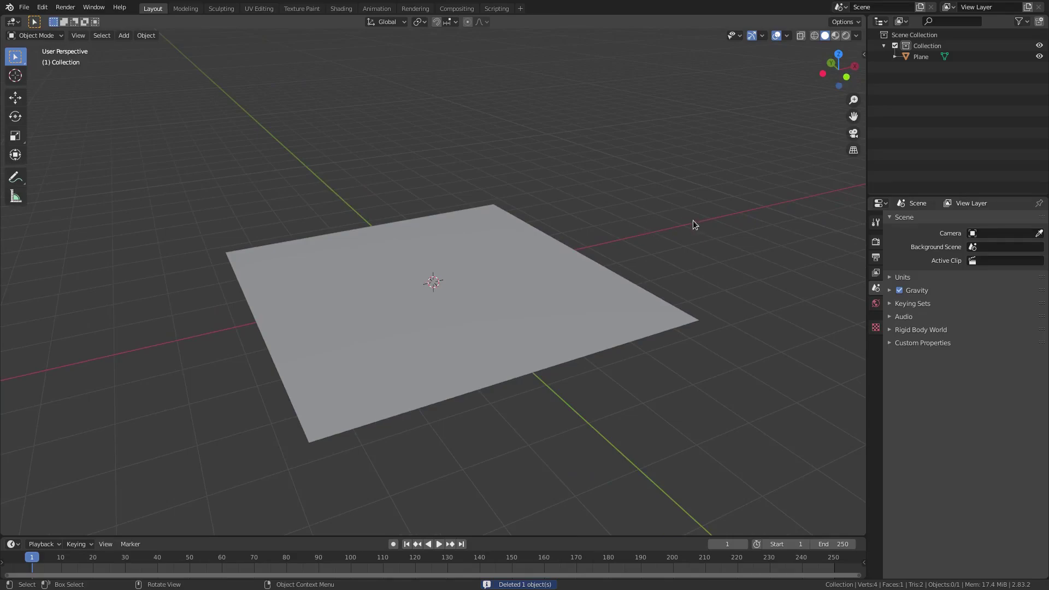
{"action": "left_click", "coordinate": [507, 277]}
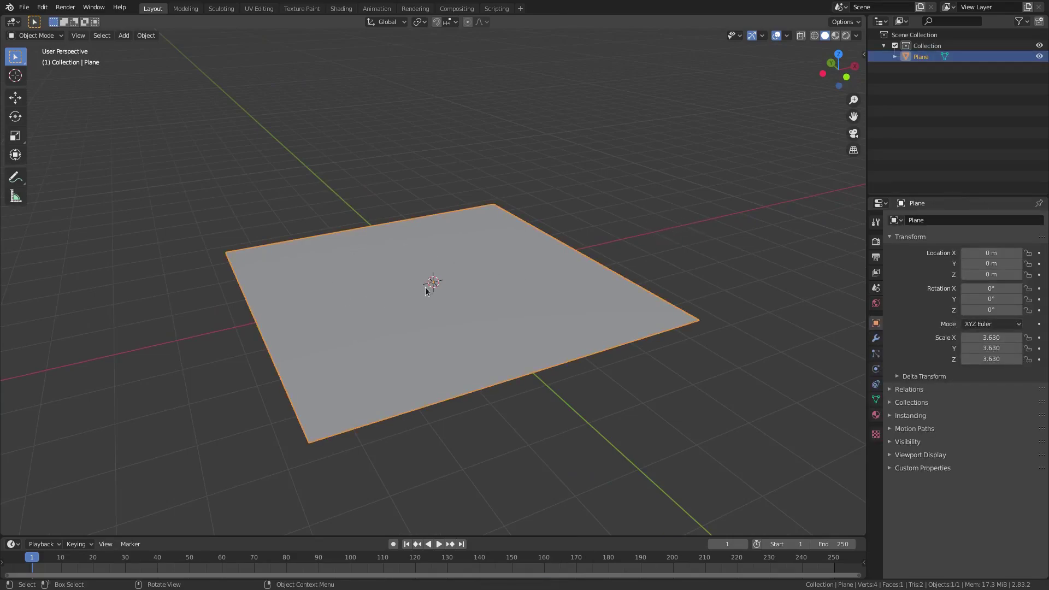
{"action": "middle_click_drag", "start_coordinate": [500, 283], "coordinate": [543, 298]}
{"action": "key", "text": "s"}
{"action": "left_click", "coordinate": [490, 296]}
{"action": "key", "text": "s"}
{"action": "key", "text": "y"}
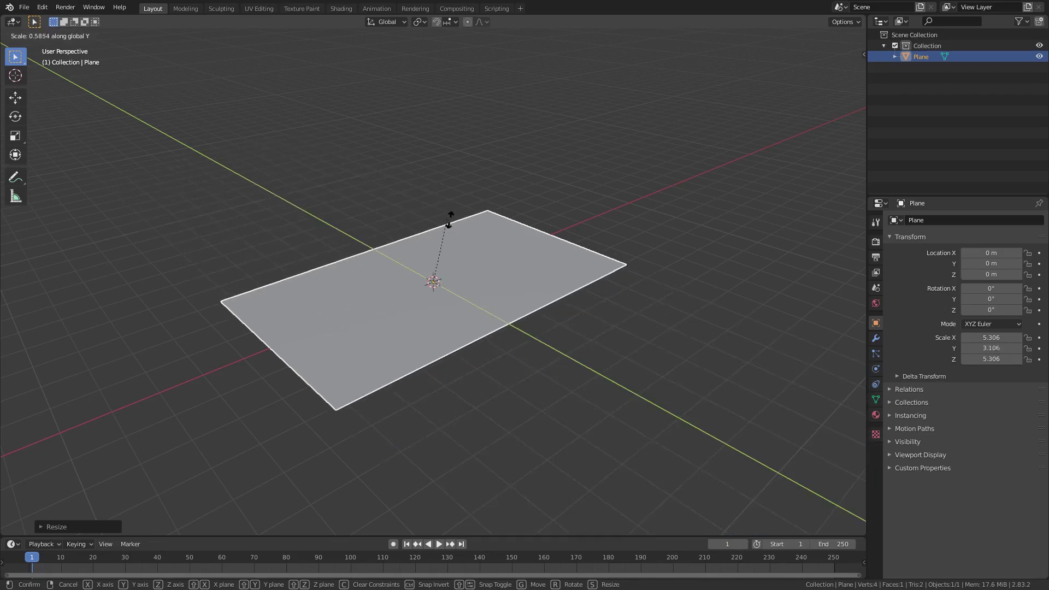
{"action": "key", "text": "Escape"}
{"action": "middle_click_drag", "start_coordinate": [566, 323], "coordinate": [466, 330]}
{"action": "key", "text": "s"}
{"action": "key", "text": "y"}
{"action": "right_click", "coordinate": [580, 357]}
{"action": "key", "text": "s"}
{"action": "key", "text": "x"}
{"action": "key", "text": "Escape"}
- Create a new material on the plane and name it street
{"action": "middle_click_drag", "start_coordinate": [496, 270], "coordinate": [463, 299]}
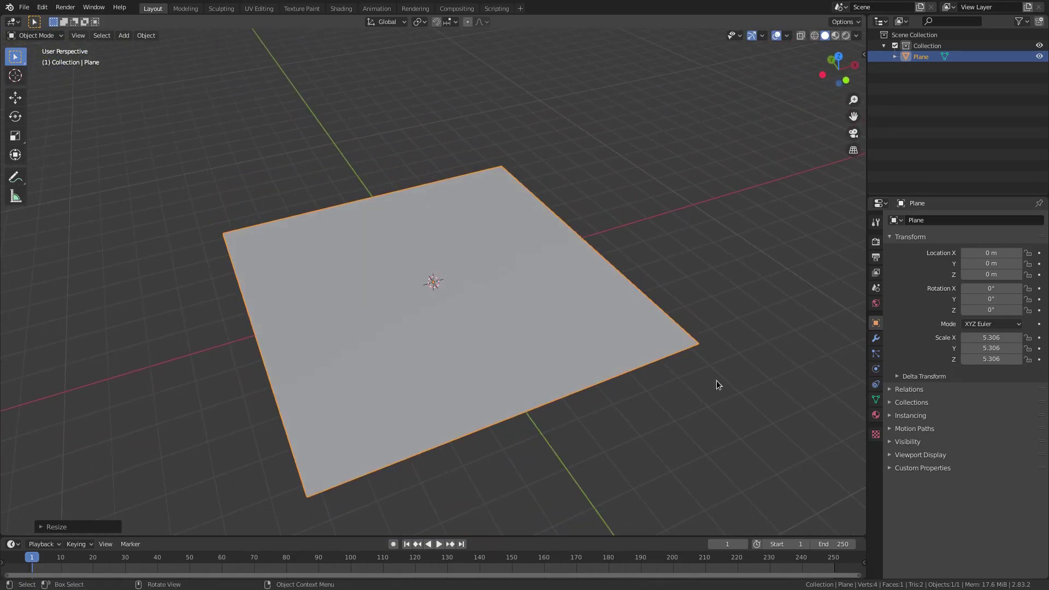
{"action": "left_click", "coordinate": [876, 415]}
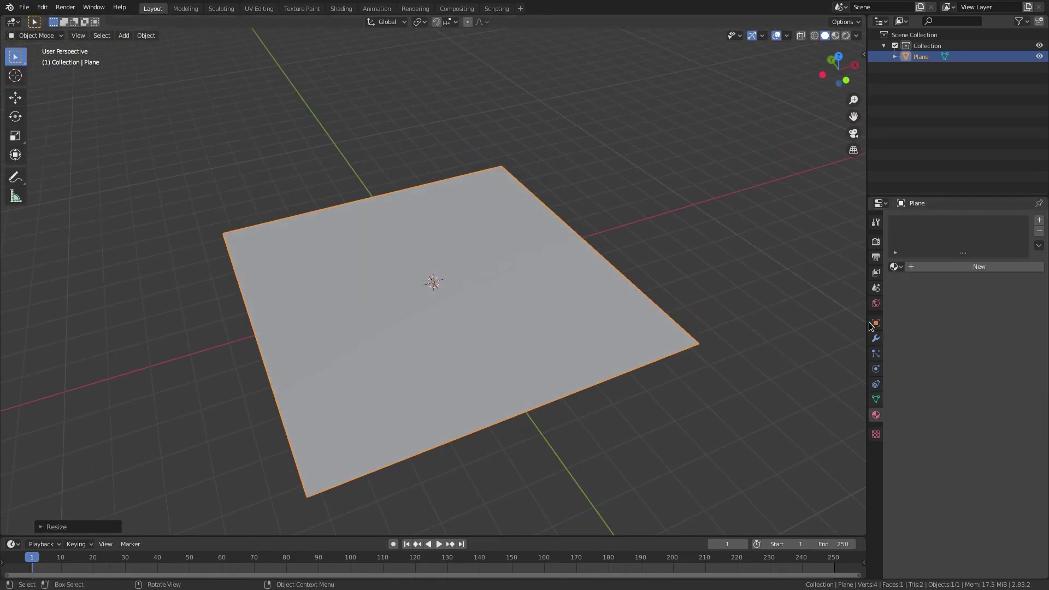
{"action": "left_click", "coordinate": [954, 266]}
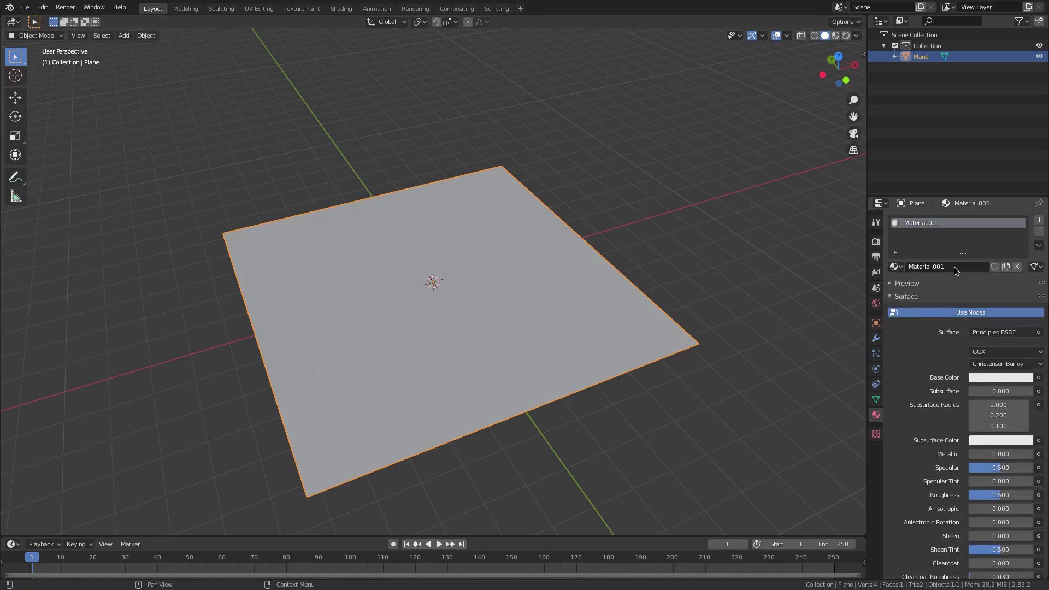
{"action": "left_click", "coordinate": [938, 266]}
{"action": "type", "text": "street"}
{"action": "key", "text": "Return"}
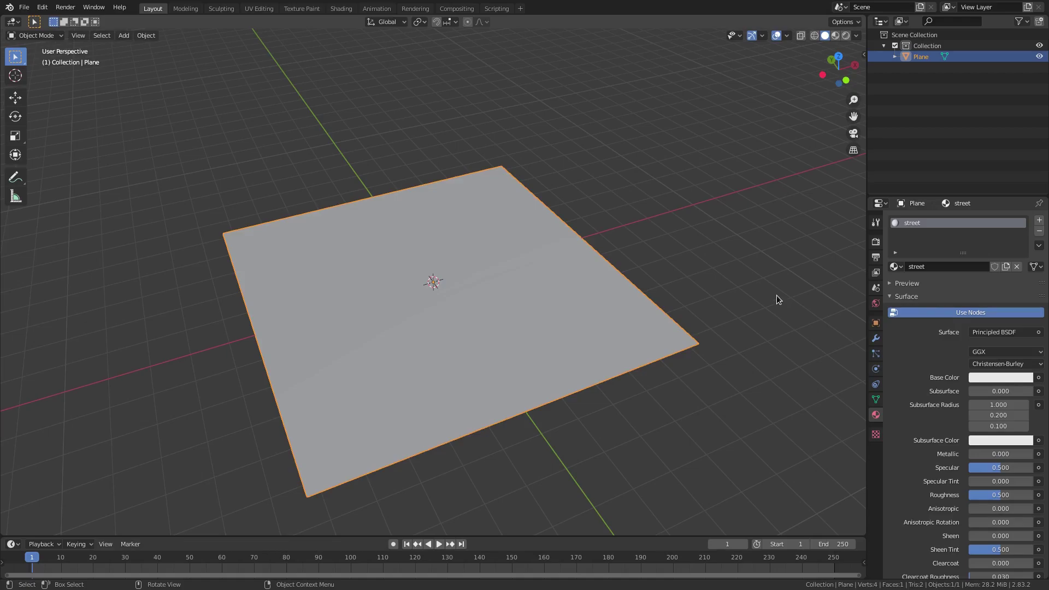
- Split the 3D viewport into two side-by-side areas and switch one to the Shader Editor with its sidebar collapsed
{"action": "scroll", "coordinate": [782, 295], "scroll_direction": "down", "scroll_amount": 1}
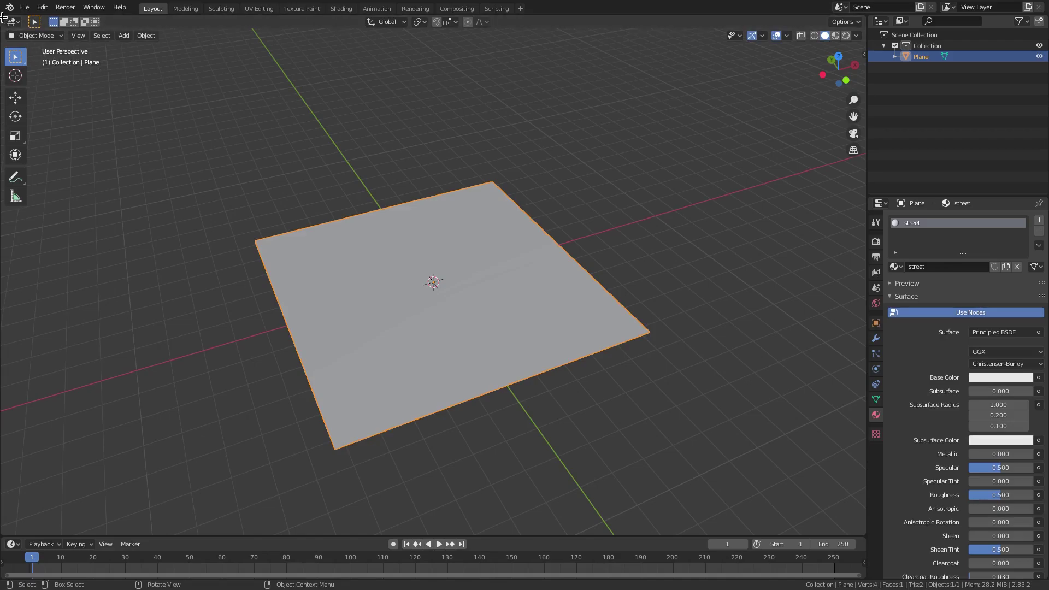
{"action": "left_click_drag", "start_coordinate": [4, 17], "coordinate": [474, 49]}
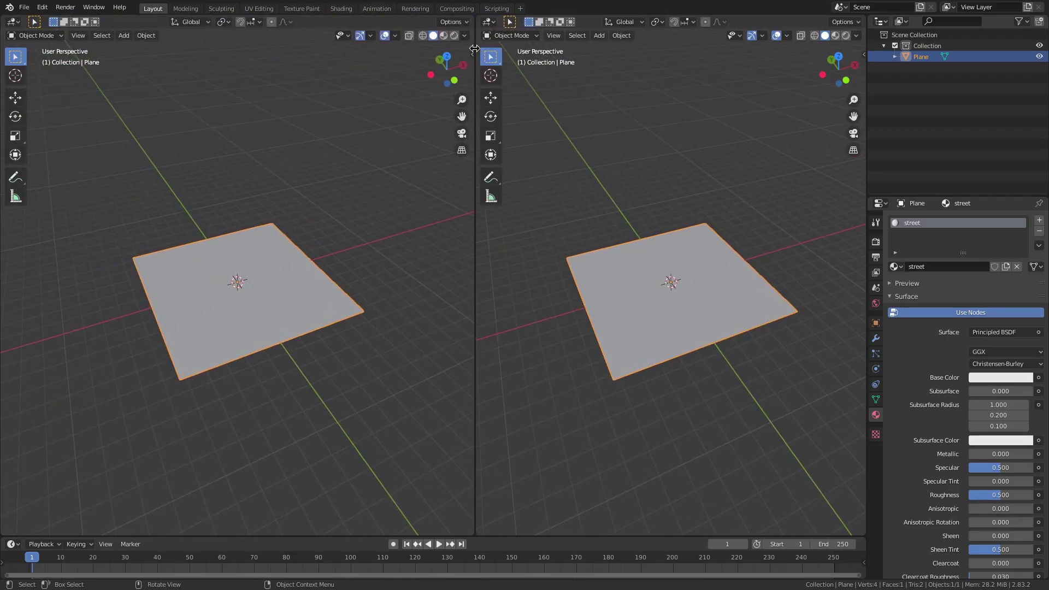
{"action": "left_click", "coordinate": [14, 23]}
{"action": "left_click", "coordinate": [40, 99]}
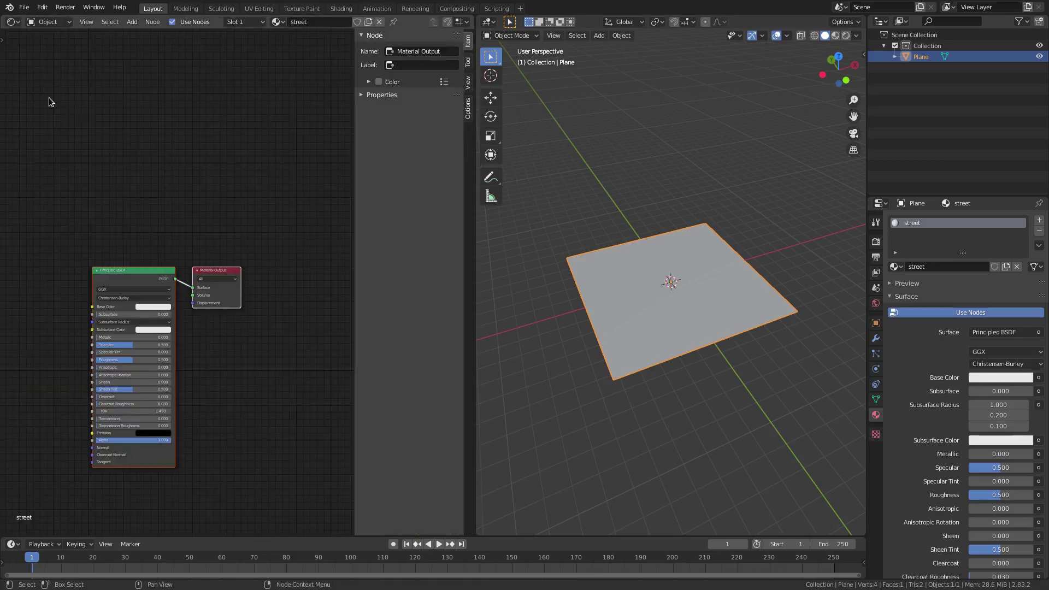
{"action": "left_click_drag", "start_coordinate": [354, 218], "coordinate": [471, 242]}
- Move the Principled BSDF and Material Output nodes farther apart
{"action": "middle_click_drag", "start_coordinate": [224, 315], "coordinate": [297, 227]}
{"action": "scroll", "coordinate": [346, 272], "scroll_direction": "up", "scroll_amount": 3}
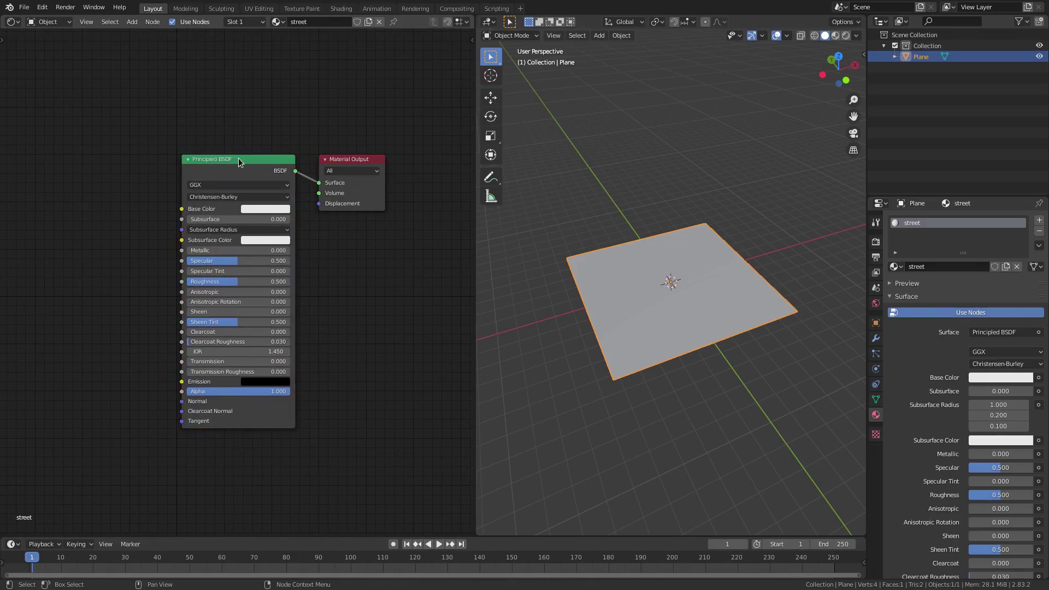
{"action": "left_click_drag", "start_coordinate": [259, 161], "coordinate": [218, 161]}
{"action": "left_click_drag", "start_coordinate": [359, 160], "coordinate": [379, 160]}
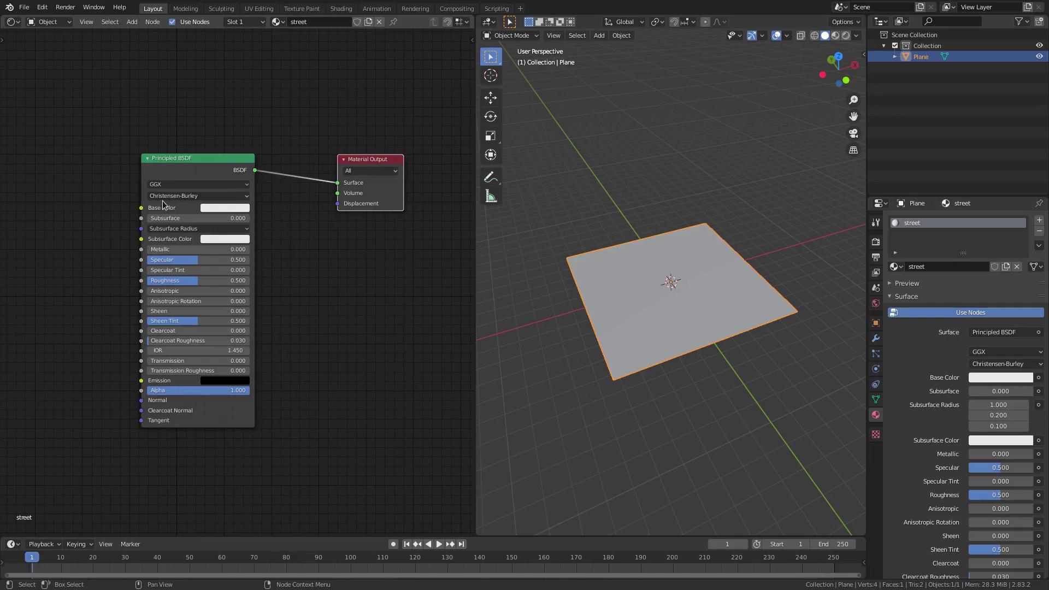
- Add a ColorRamp node before the Principled BSDF and connect its Color output to Base Color
{"action": "middle_click_drag", "start_coordinate": [163, 201], "coordinate": [270, 196]}
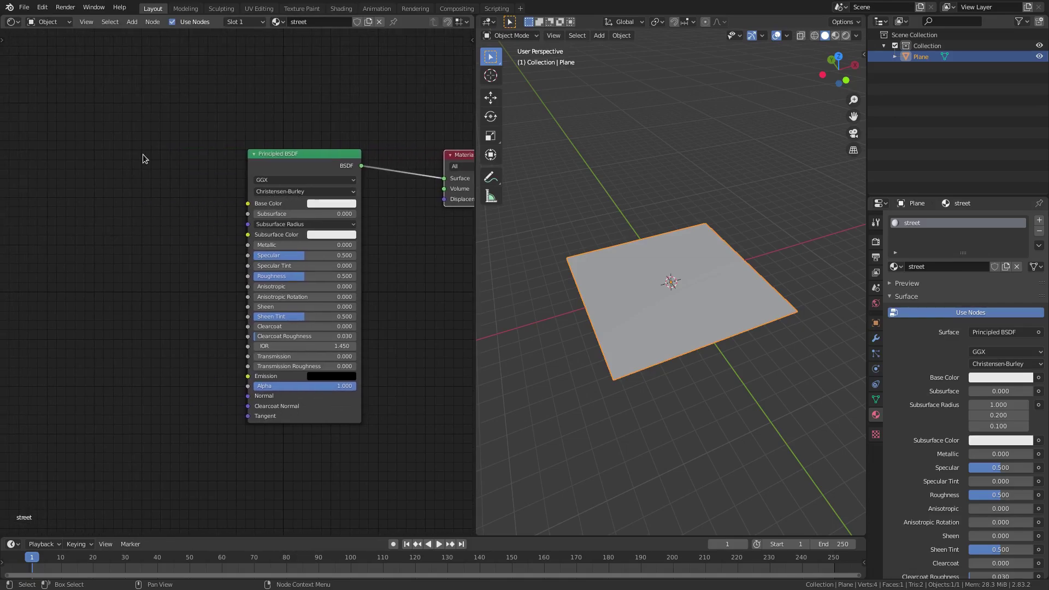
{"action": "middle_click_drag", "start_coordinate": [142, 154], "coordinate": [199, 172]}
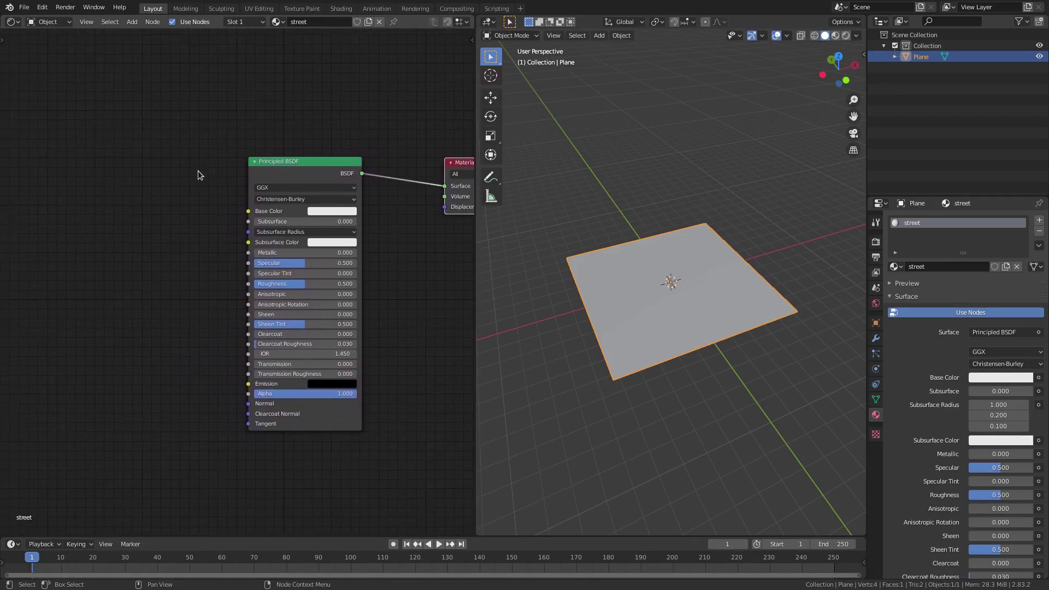
{"action": "key", "text": "shift+a"}
{"action": "left_click", "coordinate": [154, 153]}
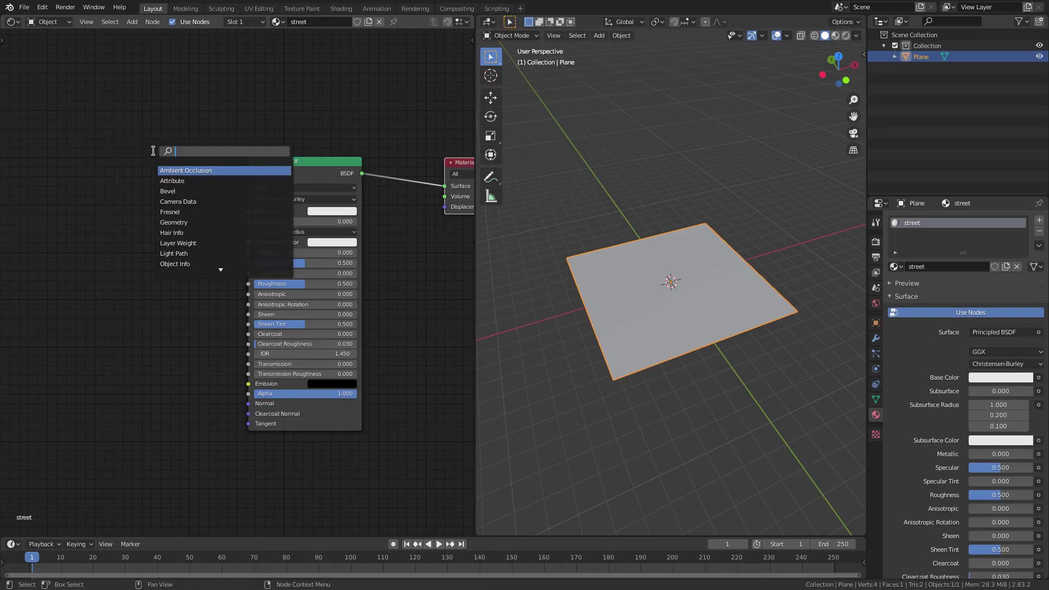
{"action": "type", "text": "colo"}
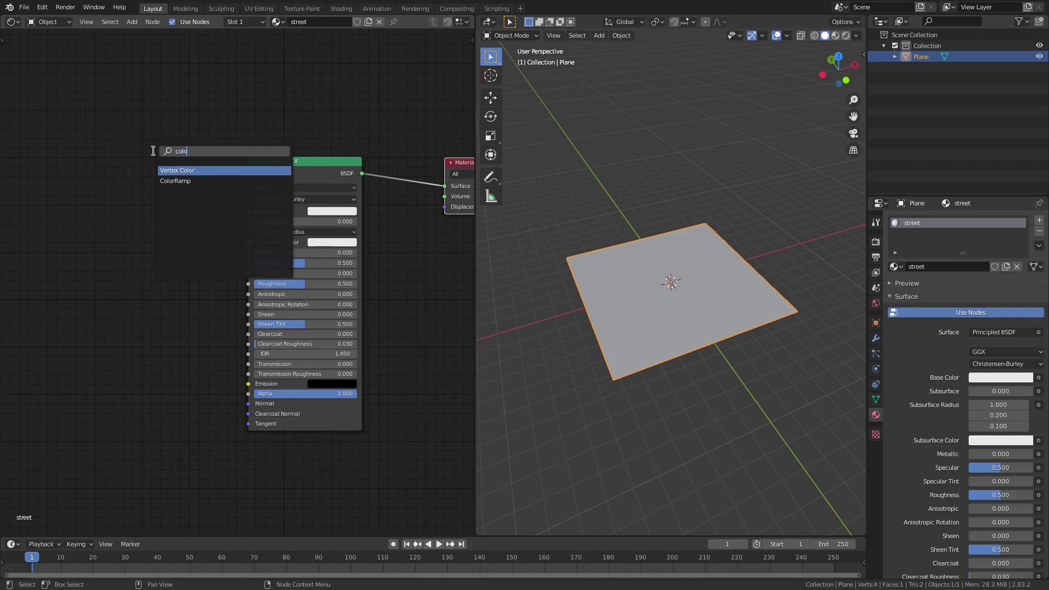
{"action": "key", "text": "Down"}
{"action": "key", "text": "Return"}
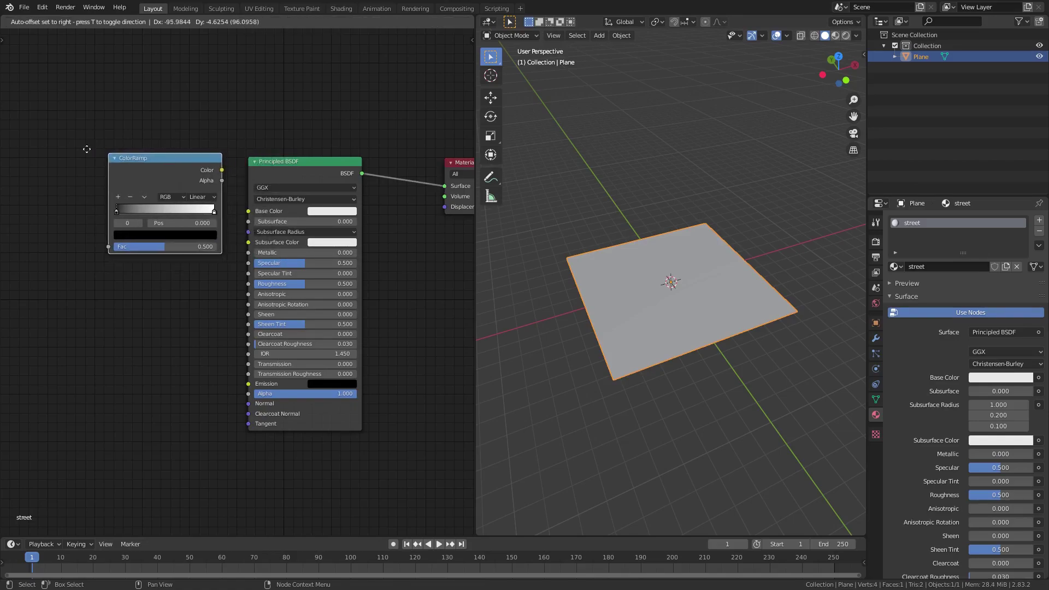
{"action": "left_click", "coordinate": [156, 192]}
{"action": "middle_click_drag", "start_coordinate": [156, 189], "coordinate": [247, 192]}
{"action": "left_click_drag", "start_coordinate": [256, 185], "coordinate": [298, 220]}
{"action": "left_click_drag", "start_coordinate": [218, 180], "coordinate": [229, 180]}
- Add a Noise Texture node before the ColorRamp and connect its Color output to the ramp's Fac input
{"action": "middle_click_drag", "start_coordinate": [101, 183], "coordinate": [121, 182]}
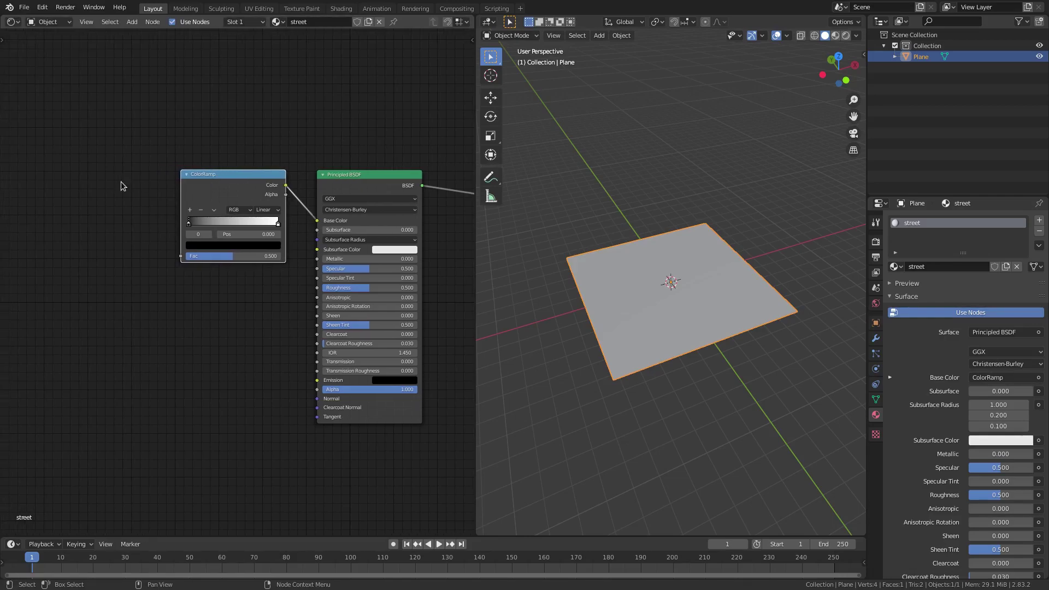
{"action": "key", "text": "shift+a"}
{"action": "left_click", "coordinate": [120, 186]}
{"action": "type", "text": "noise"}
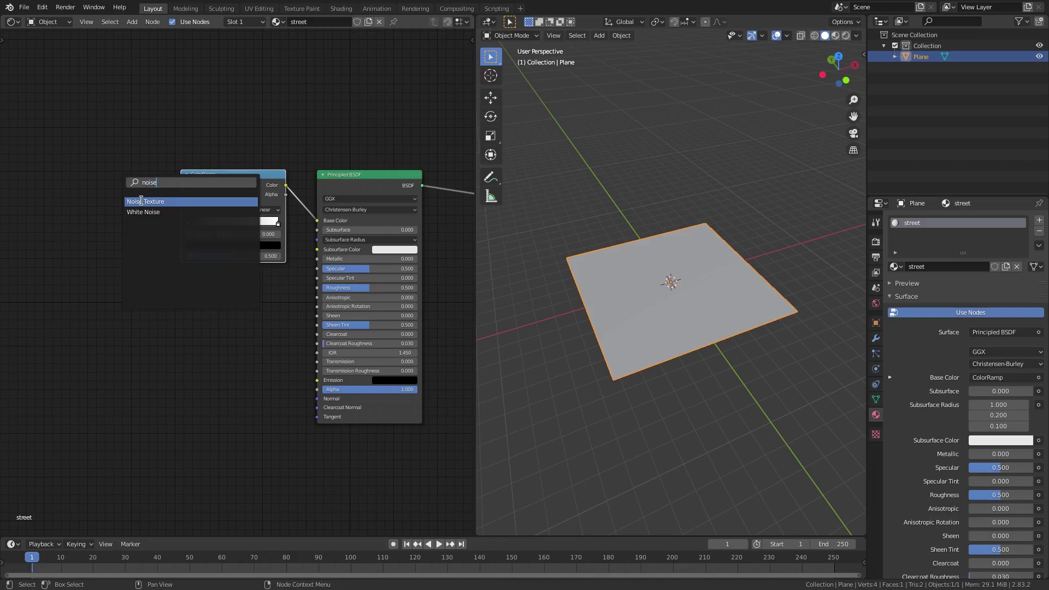
{"action": "left_click", "coordinate": [141, 201]}
{"action": "left_click", "coordinate": [136, 196]}
{"action": "scroll", "coordinate": [137, 195], "scroll_direction": "up", "scroll_amount": 1}
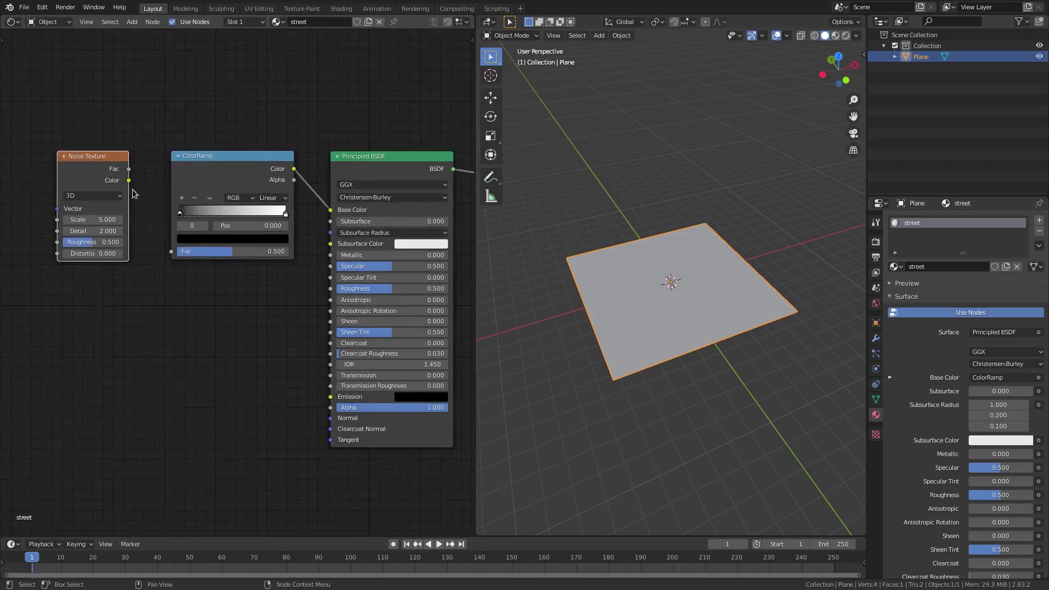
{"action": "left_click_drag", "start_coordinate": [129, 180], "coordinate": [171, 251]}
{"action": "left_click_drag", "start_coordinate": [106, 168], "coordinate": [113, 168]}
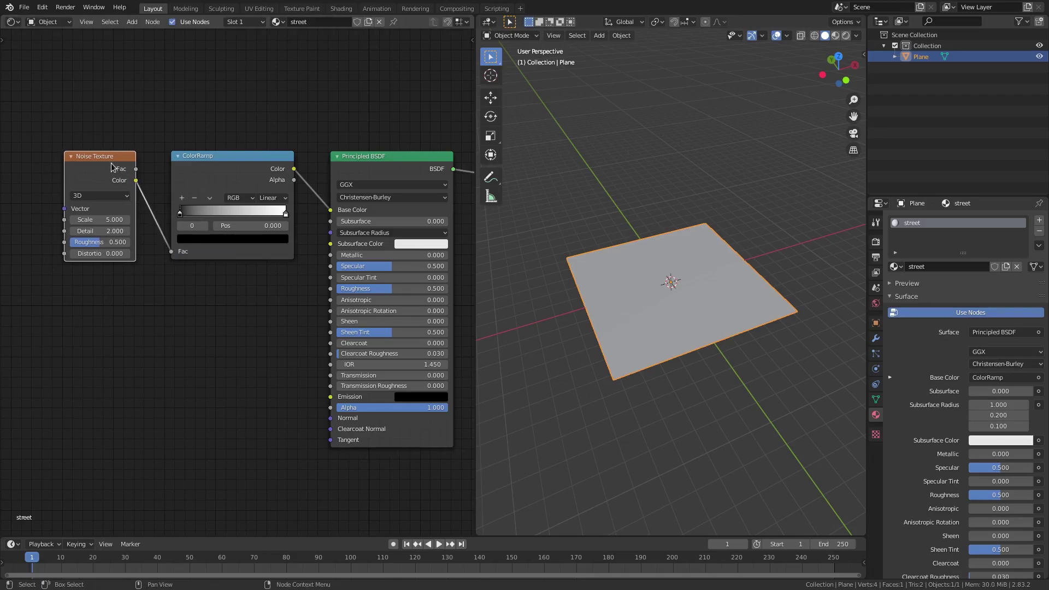
- Display the plane in Material Preview shading and widen the 3D viewport beside the Shader Editor
{"action": "scroll", "coordinate": [621, 382], "scroll_direction": "up", "scroll_amount": 1}
{"action": "left_click", "coordinate": [836, 36]}
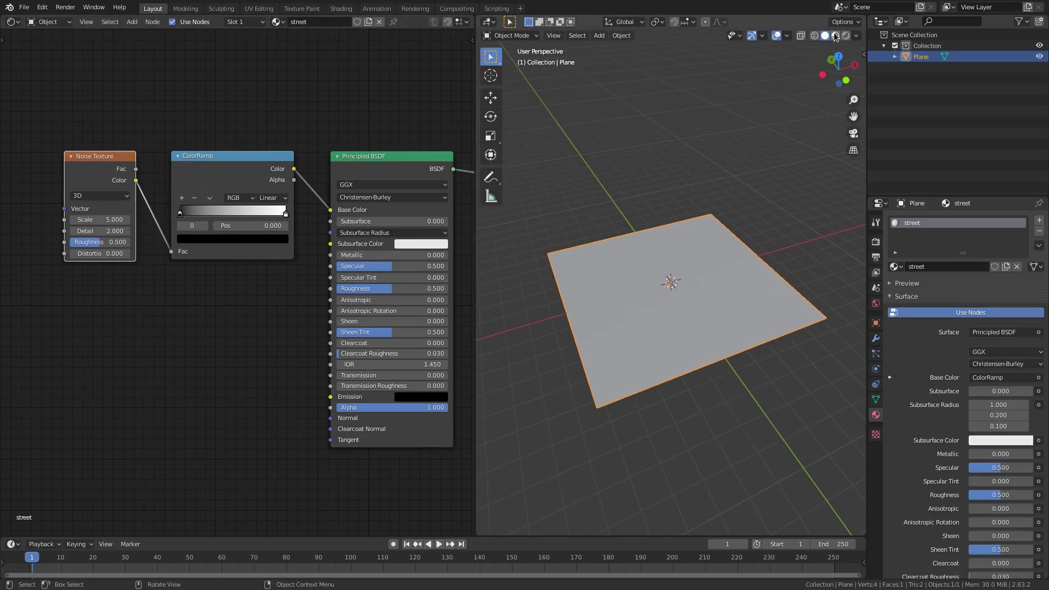
{"action": "middle_click_drag", "start_coordinate": [670, 346], "coordinate": [597, 374]}
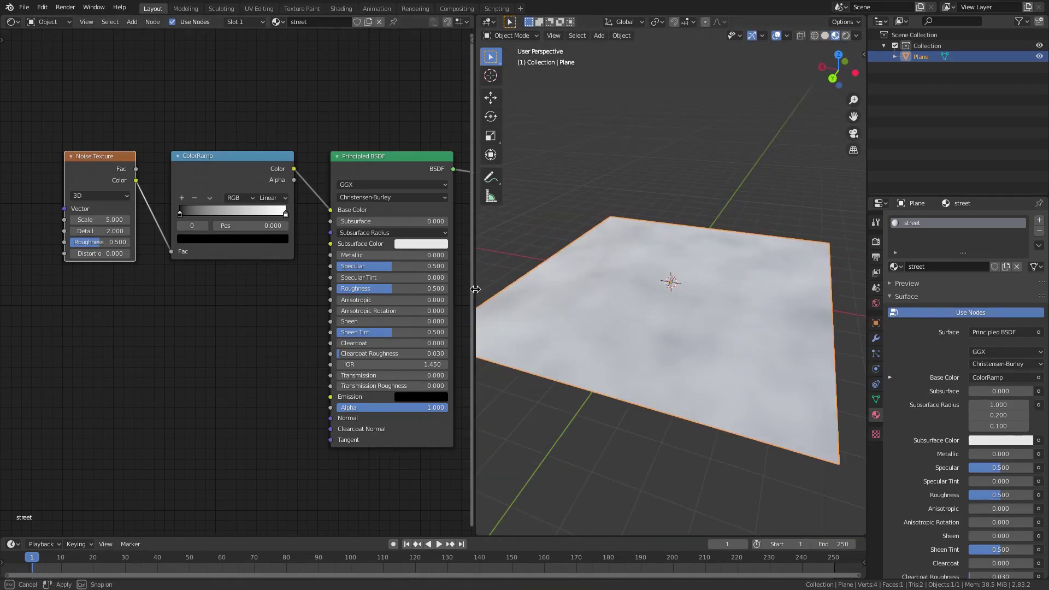
{"action": "left_click_drag", "start_coordinate": [475, 294], "coordinate": [390, 293]}
{"action": "middle_click_drag", "start_coordinate": [390, 294], "coordinate": [575, 251]}
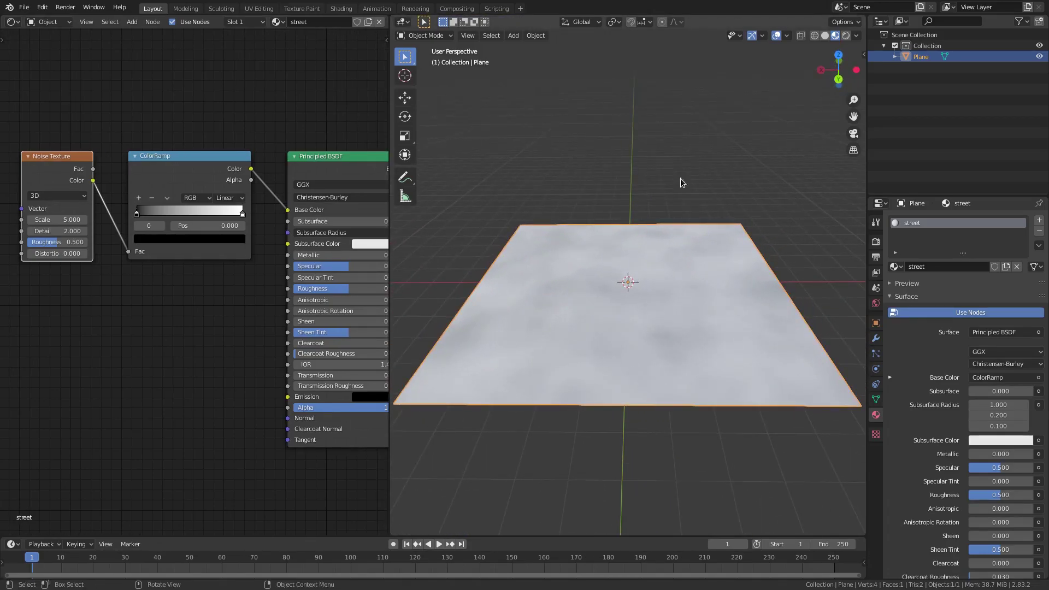
- Hide the overlays in the 3D viewport
{"action": "left_click", "coordinate": [776, 35]}
{"action": "left_click", "coordinate": [776, 35]}
{"action": "left_click", "coordinate": [775, 35]}
{"action": "middle_click_drag", "start_coordinate": [715, 117], "coordinate": [585, 156]}
- Set the Noise Texture's Scale to 10, Detail to 16 and Roughness to 0.8
{"action": "middle_click_drag", "start_coordinate": [197, 297], "coordinate": [253, 305]}
{"action": "left_click", "coordinate": [124, 225]}
{"action": "type", "text": "1"}
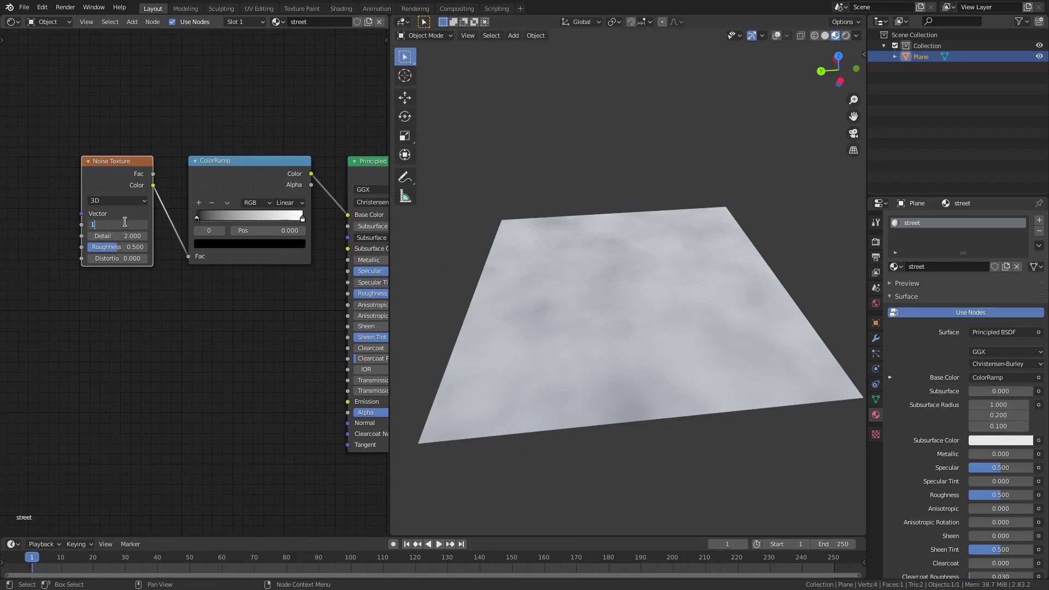
{"action": "type", "text": "0"}
{"action": "key", "text": "Return"}
{"action": "left_click", "coordinate": [120, 236]}
{"action": "type", "text": "16"}
{"action": "key", "text": "Return"}
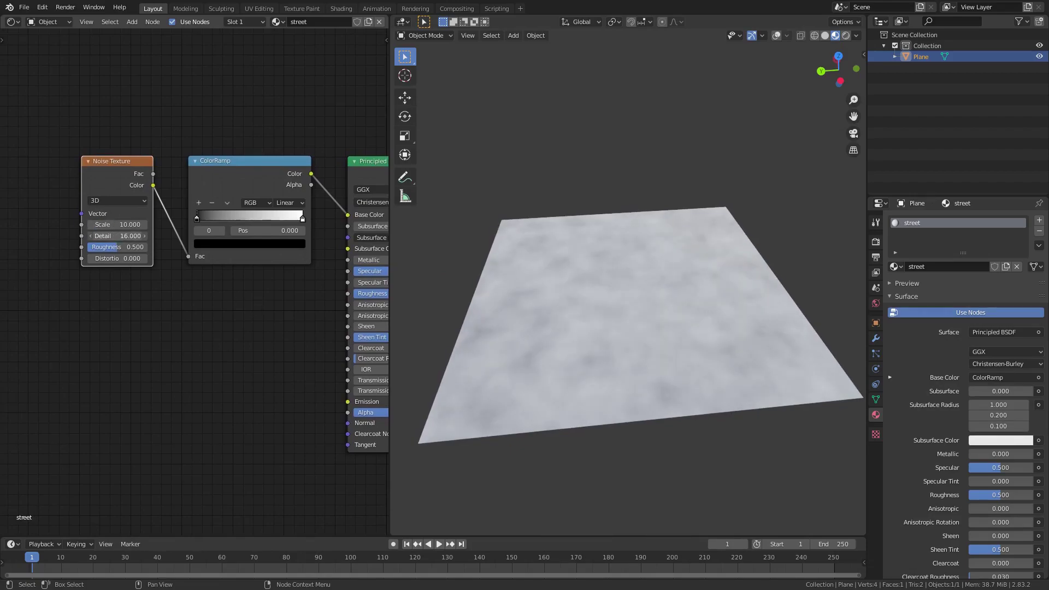
{"action": "mouse_move", "coordinate": [131, 248]}
{"action": "left_mouse_down"}
{"action": "mouse_move", "coordinate": [157, 248]}
{"action": "mouse_move", "coordinate": [139, 247]}
{"action": "left_mouse_up"}
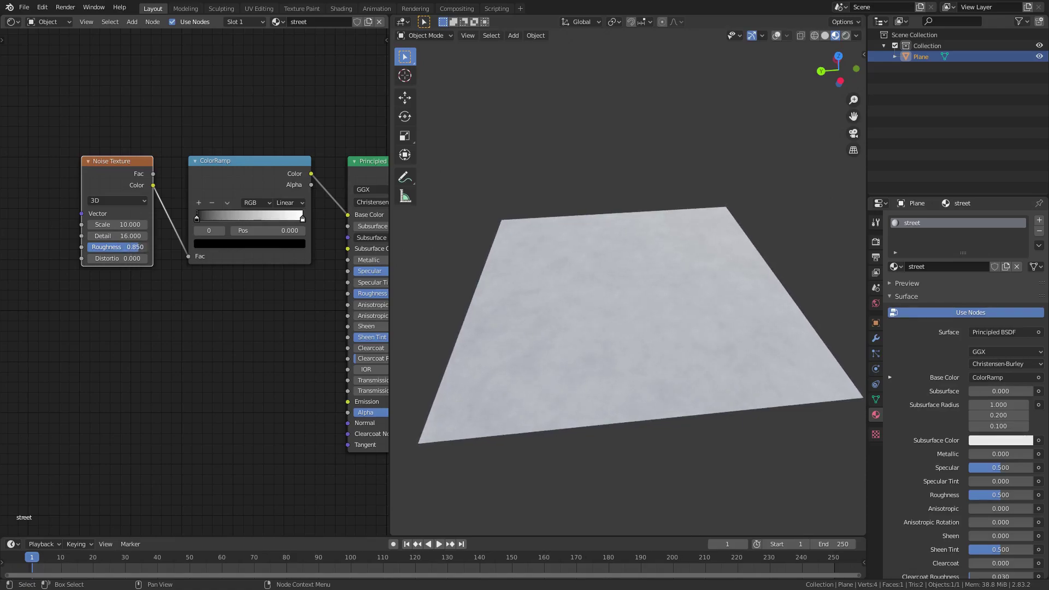
{"action": "left_click", "coordinate": [138, 247]}
{"action": "key", "text": "Return"}
- Darken the ColorRamp's white stop to a dark grey with a value of about 0.29
{"action": "scroll", "coordinate": [607, 391], "scroll_direction": "up", "scroll_amount": 4}
{"action": "mouse_move", "coordinate": [607, 391]}
{"action": "middle_mouse_down"}
{"action": "mouse_move", "coordinate": [729, 351]}
{"action": "mouse_move", "coordinate": [657, 339]}
{"action": "mouse_move", "coordinate": [585, 378]}
{"action": "mouse_move", "coordinate": [659, 374]}
{"action": "mouse_move", "coordinate": [603, 375]}
{"action": "mouse_move", "coordinate": [616, 375]}
{"action": "middle_mouse_up"}
{"action": "scroll", "coordinate": [585, 378], "scroll_direction": "down", "scroll_amount": 4}
{"action": "scroll", "coordinate": [615, 375], "scroll_direction": "up", "scroll_amount": 1}
{"action": "scroll", "coordinate": [615, 375], "scroll_direction": "up", "scroll_amount": 2}
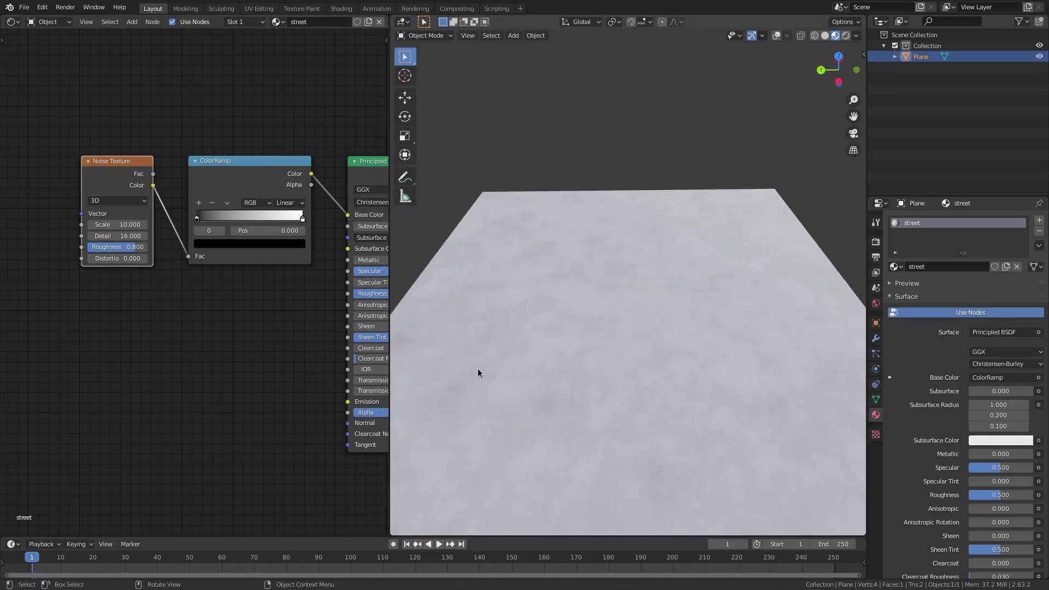
{"action": "left_click", "coordinate": [302, 219]}
{"action": "left_click", "coordinate": [249, 245]}
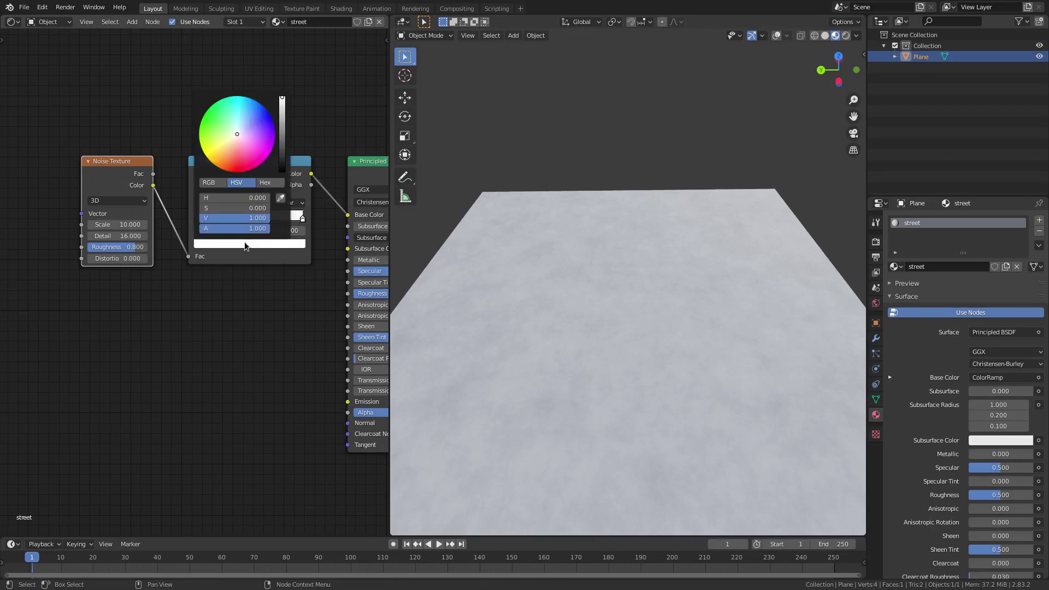
{"action": "left_click", "coordinate": [253, 244]}
{"action": "left_click_drag", "start_coordinate": [278, 142], "coordinate": [282, 149]}
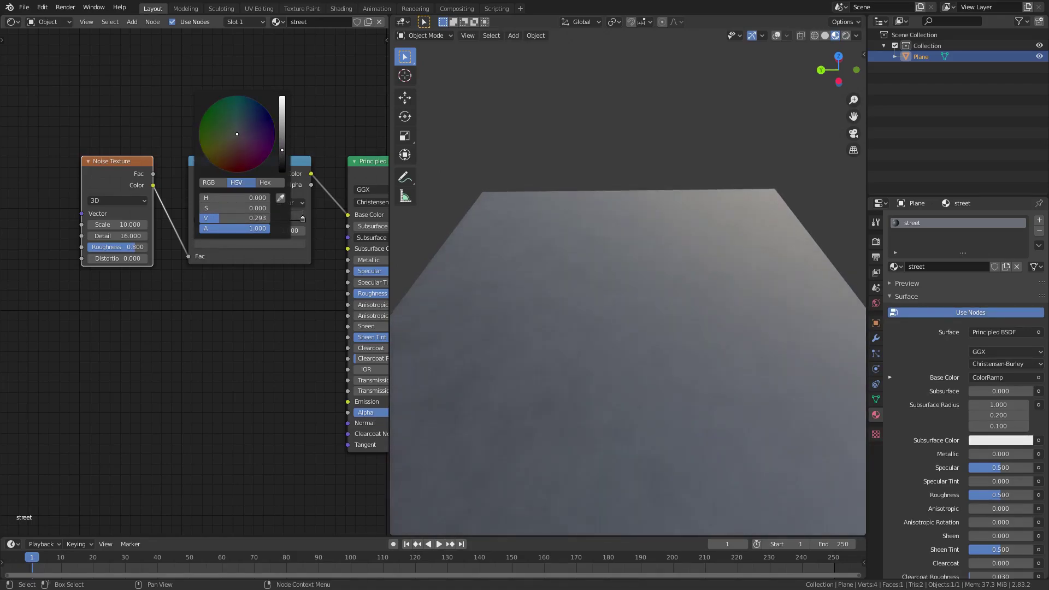
- Give the ColorRamp's grey end stop a slight blue tint
{"action": "left_click", "coordinate": [250, 244]}
{"action": "left_click_drag", "start_coordinate": [243, 136], "coordinate": [239, 132]}
{"action": "scroll", "coordinate": [646, 398], "scroll_direction": "down", "scroll_amount": 3}
{"action": "middle_click_drag", "start_coordinate": [646, 399], "coordinate": [402, 322]}
{"action": "scroll", "coordinate": [565, 365], "scroll_direction": "up", "scroll_amount": 5}
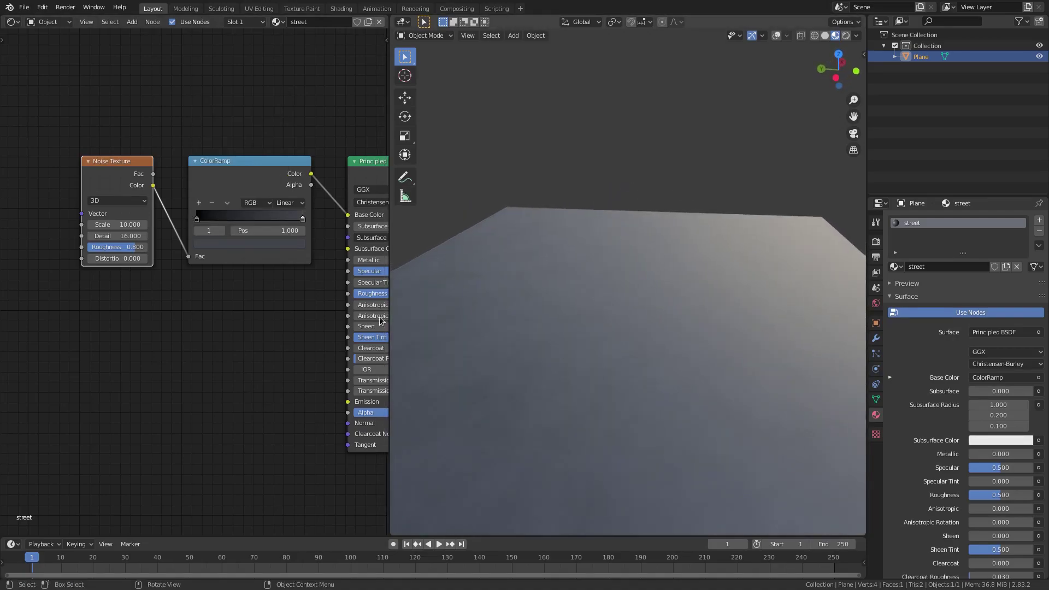
- Add a Musgrave Texture node and place it in front of the Noise Texture node
{"action": "middle_click_drag", "start_coordinate": [236, 295], "coordinate": [181, 263]}
{"action": "middle_click_drag", "start_coordinate": [522, 356], "coordinate": [576, 344]}
{"action": "scroll", "coordinate": [571, 357], "scroll_direction": "down", "scroll_amount": 3}
{"action": "mouse_move", "coordinate": [161, 295]}
{"action": "middle_mouse_down"}
{"action": "mouse_move", "coordinate": [179, 276]}
{"action": "mouse_move", "coordinate": [162, 280]}
{"action": "middle_mouse_up"}
{"action": "scroll", "coordinate": [151, 281], "scroll_direction": "down", "scroll_amount": 3}
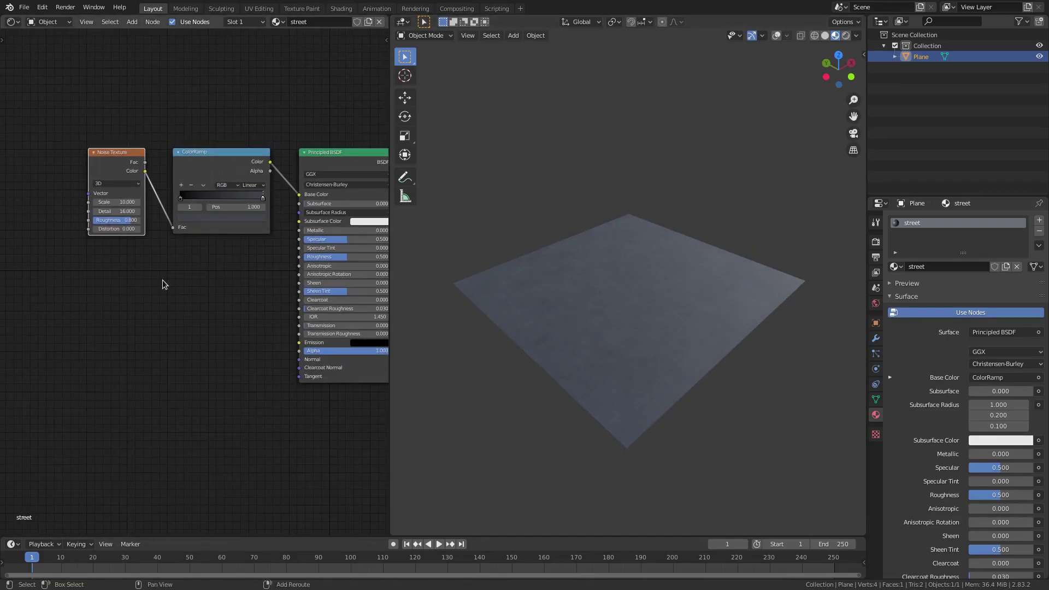
{"action": "key", "text": "shift+a"}
{"action": "left_click", "coordinate": [162, 282]}
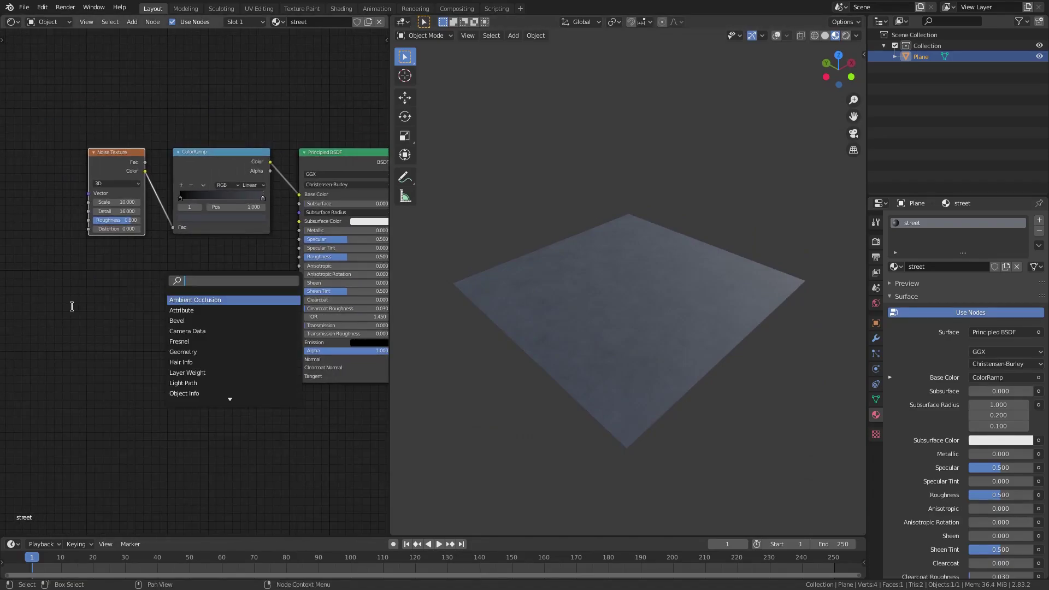
{"action": "type", "text": "mus"}
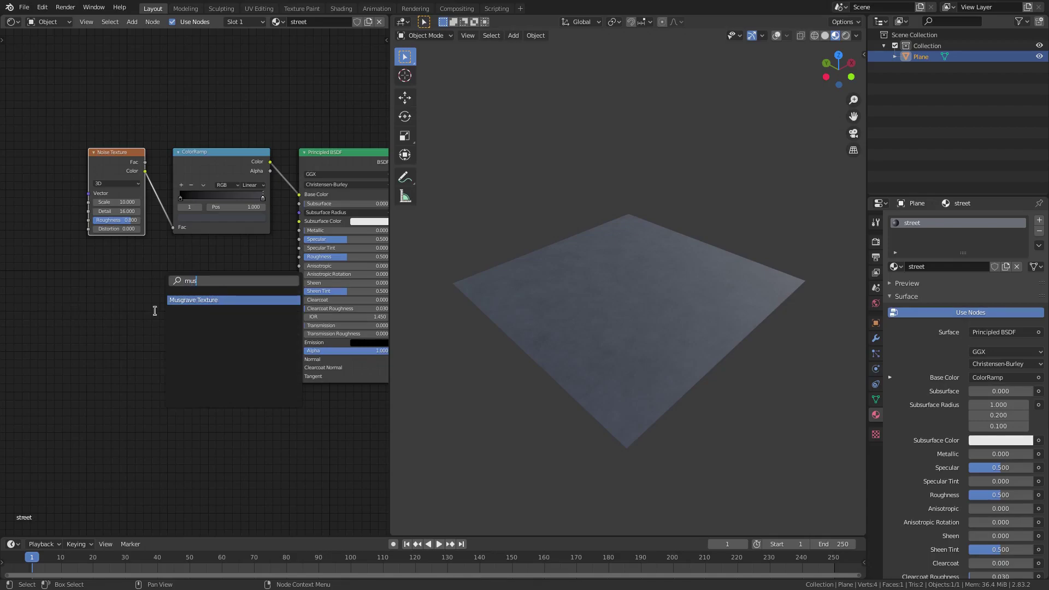
{"action": "key", "text": "Return"}
{"action": "left_click", "coordinate": [44, 281]}
{"action": "middle_click_drag", "start_coordinate": [71, 225], "coordinate": [103, 228]}
- Try connecting the Musgrave Texture's Fac output to the Noise Texture's Scale input and check the effect on the plane
{"action": "left_click_drag", "start_coordinate": [106, 267], "coordinate": [124, 216]}
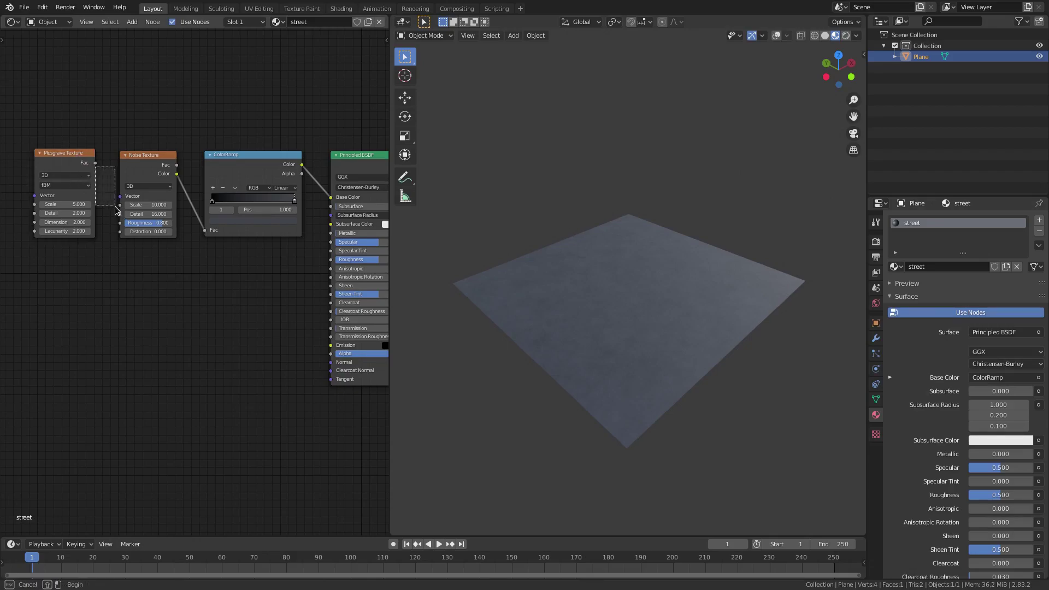
{"action": "right_click", "coordinate": [99, 173]}
{"action": "scroll", "coordinate": [100, 108], "scroll_direction": "up", "scroll_amount": 2}
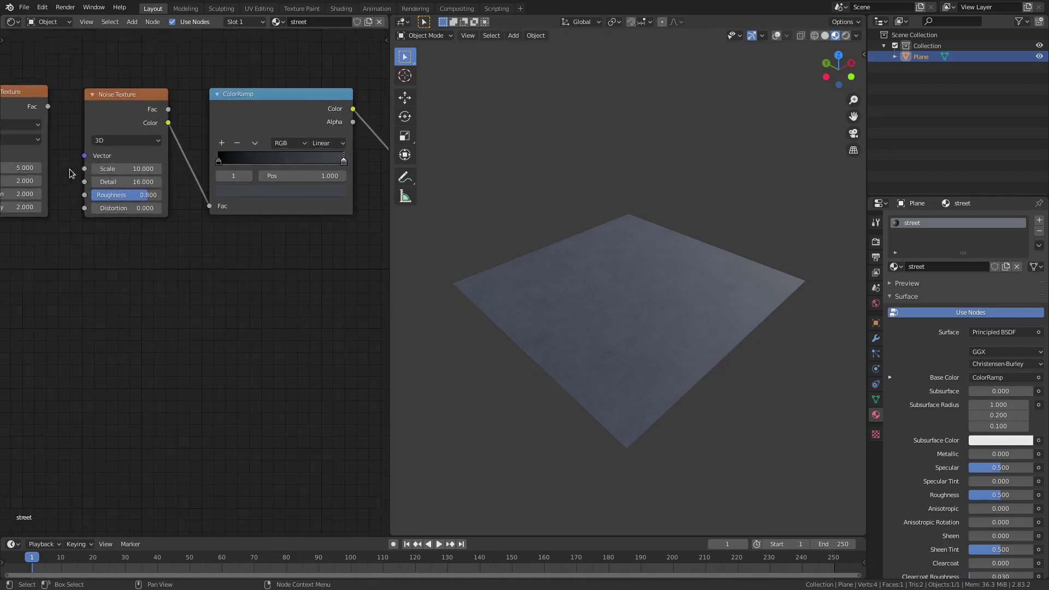
{"action": "left_click_drag", "start_coordinate": [86, 173], "coordinate": [85, 169]}
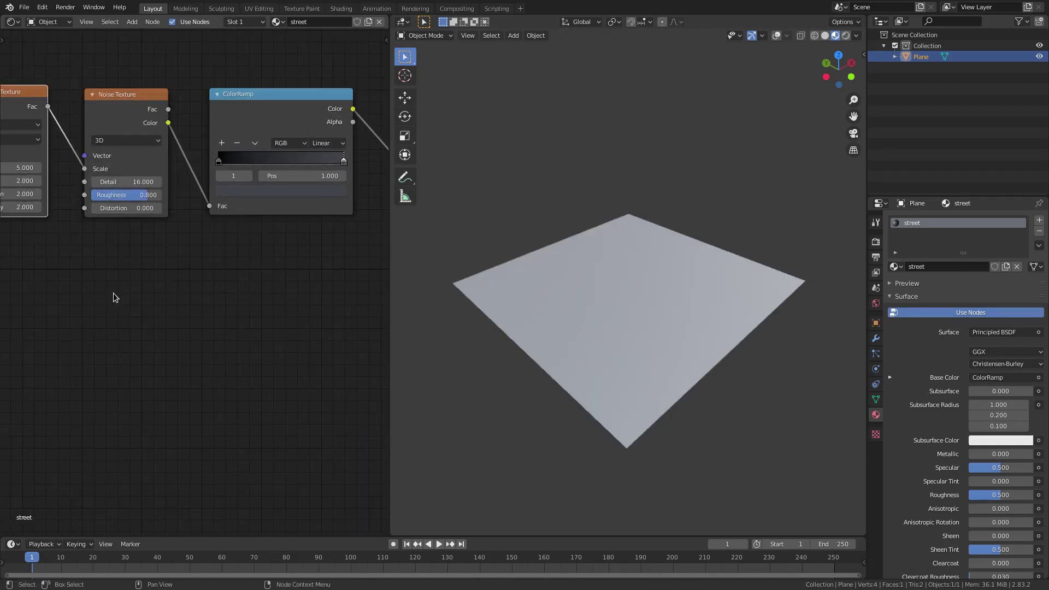
{"action": "middle_click_drag", "start_coordinate": [113, 293], "coordinate": [225, 304]}
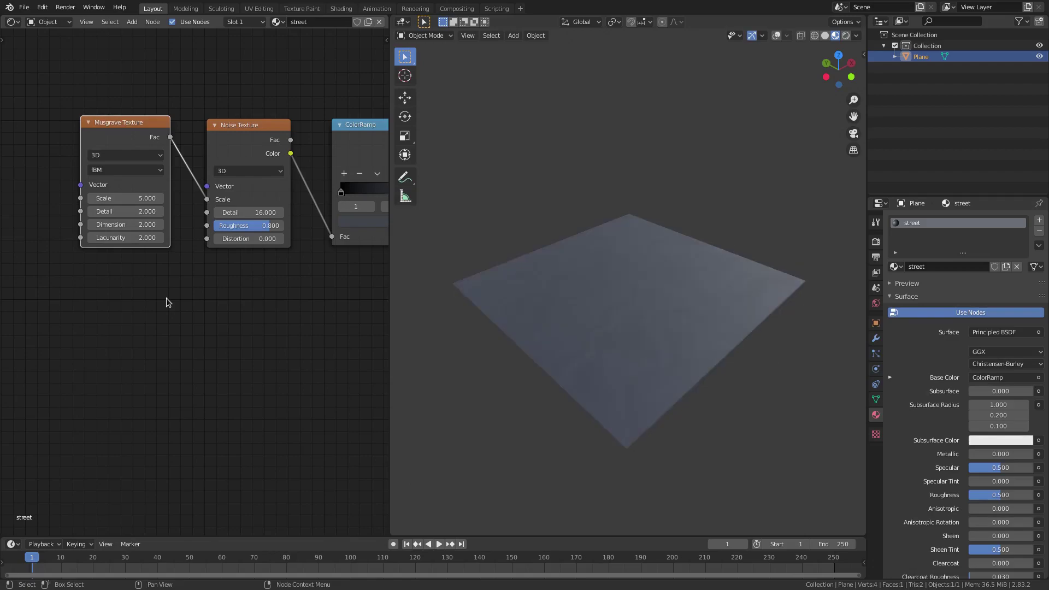
{"action": "middle_click_drag", "start_coordinate": [489, 285], "coordinate": [236, 212]}
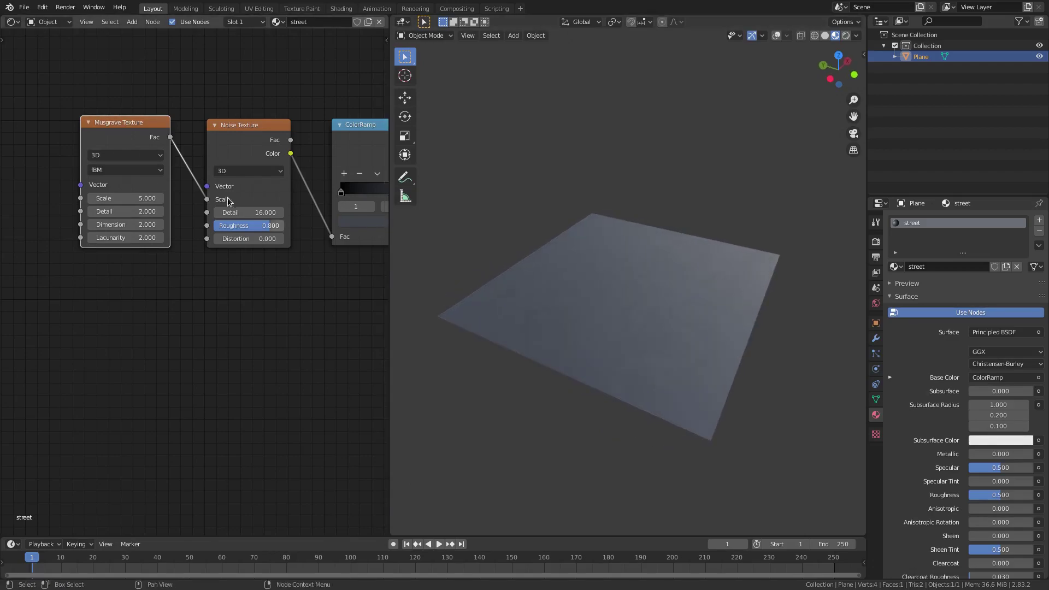
- Try the Musgrave Texture's Fac output on the Noise Texture's Vector input instead and inspect the plane
{"action": "left_click_drag", "start_coordinate": [208, 199], "coordinate": [207, 186]}
{"action": "middle_click_drag", "start_coordinate": [534, 363], "coordinate": [628, 414]}
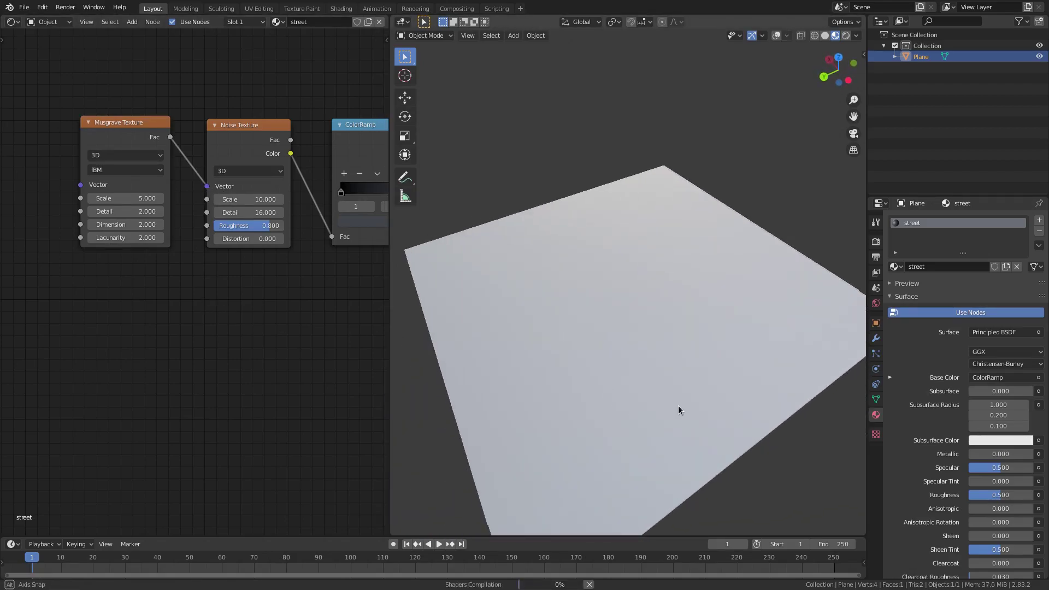
{"action": "mouse_move", "coordinate": [513, 371]}
{"action": "middle_mouse_down"}
{"action": "mouse_move", "coordinate": [498, 372]}
{"action": "mouse_move", "coordinate": [570, 368]}
{"action": "mouse_move", "coordinate": [614, 394]}
{"action": "mouse_move", "coordinate": [645, 362]}
{"action": "middle_mouse_up"}
{"action": "middle_click_drag", "start_coordinate": [252, 241], "coordinate": [153, 241]}
{"action": "scroll", "coordinate": [141, 245], "scroll_direction": "down", "scroll_amount": 2}
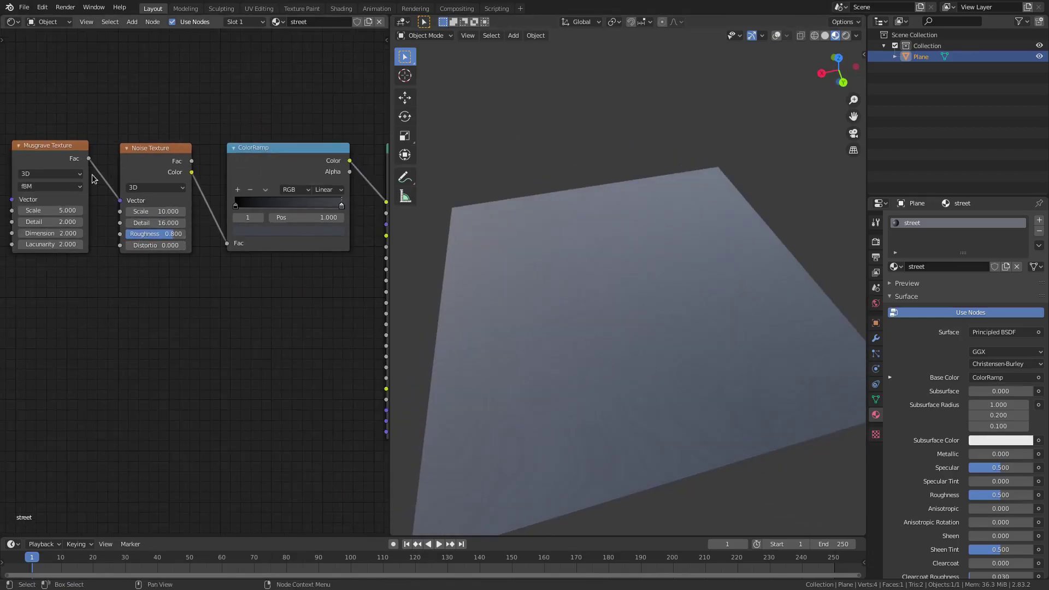
- Disconnect the Musgrave Texture from the Noise Texture, place it below the ColorRamp and link its Fac to the Principled BSDF's Roughness
{"action": "left_click_drag", "start_coordinate": [118, 201], "coordinate": [109, 200]}
{"action": "left_click_drag", "start_coordinate": [69, 155], "coordinate": [244, 295]}
{"action": "middle_click_drag", "start_coordinate": [245, 294], "coordinate": [152, 288]}
{"action": "mouse_move", "coordinate": [170, 291]}
{"action": "left_mouse_down"}
{"action": "mouse_move", "coordinate": [322, 234]}
{"action": "mouse_move", "coordinate": [304, 274]}
{"action": "left_mouse_up"}
{"action": "left_click_drag", "start_coordinate": [139, 321], "coordinate": [169, 307]}
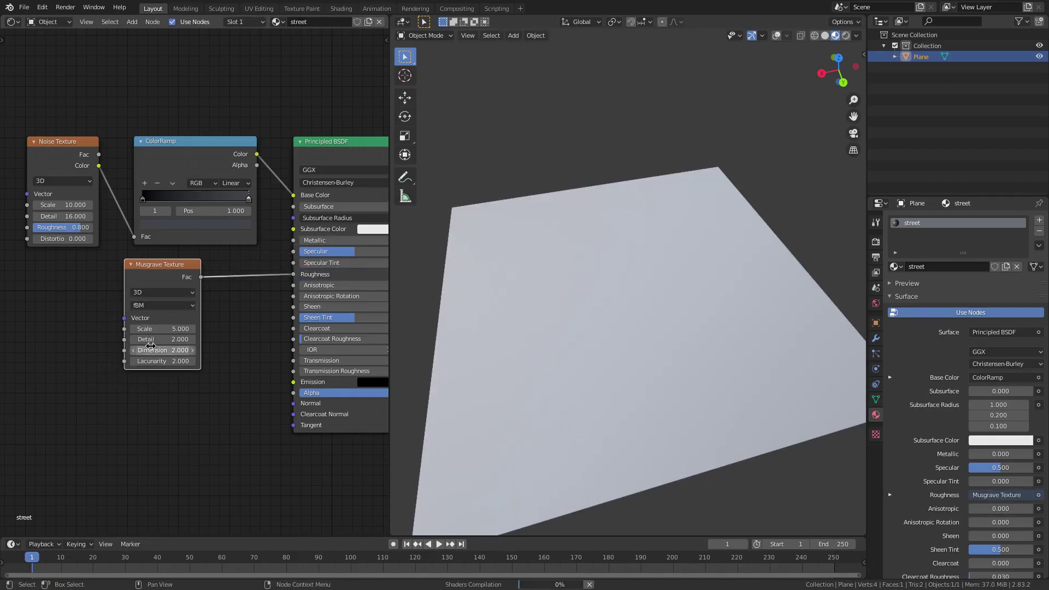
{"action": "middle_click_drag", "start_coordinate": [513, 380], "coordinate": [646, 362]}
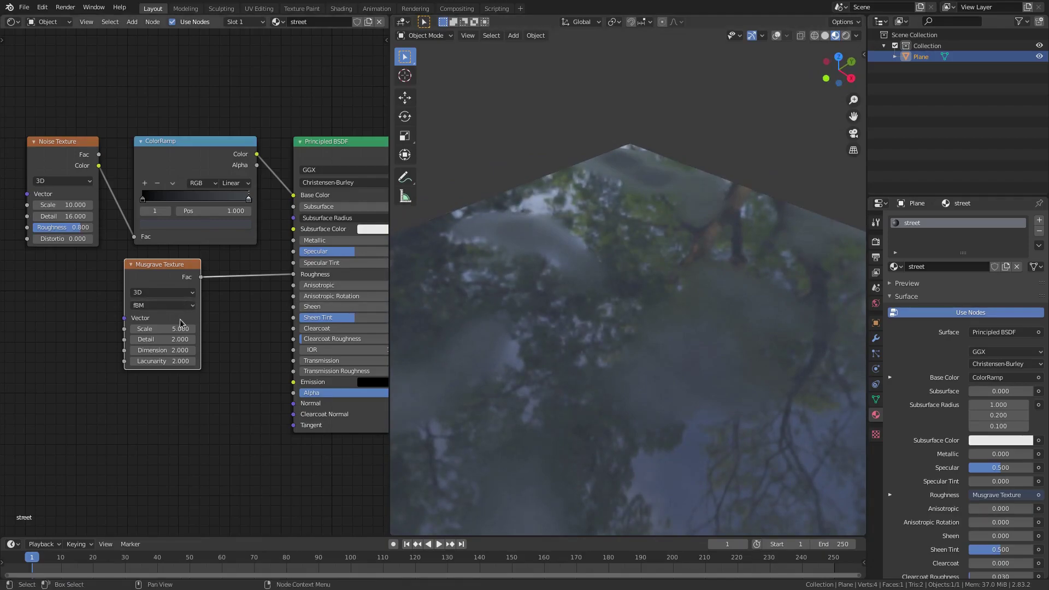
- Set the Musgrave Texture's Scale to 7, Detail to 16 and Dimension to 0
{"action": "left_click_drag", "start_coordinate": [169, 332], "coordinate": [219, 332]}
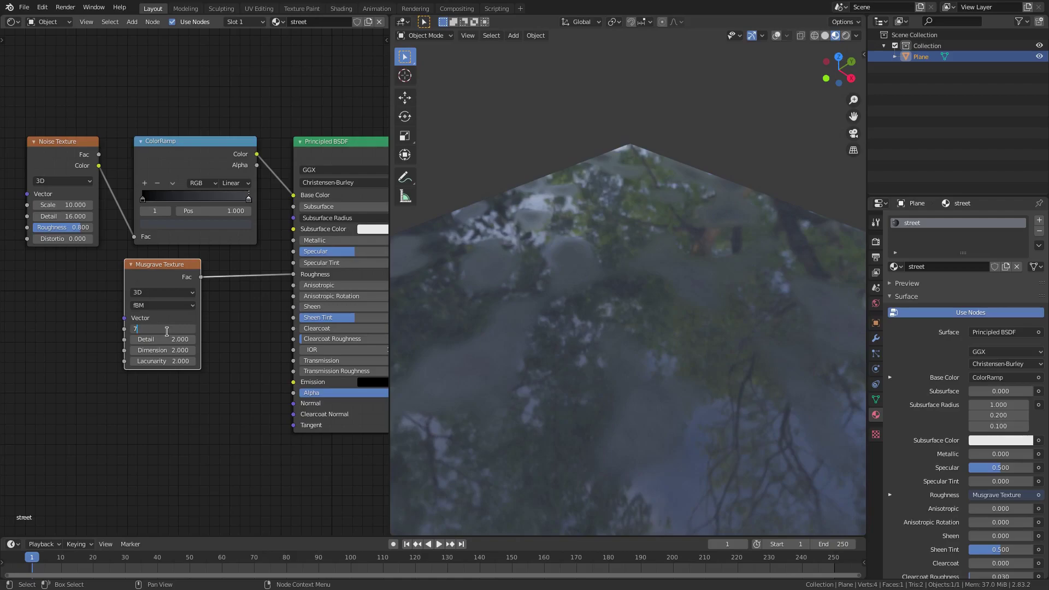
{"action": "key", "text": "Return"}
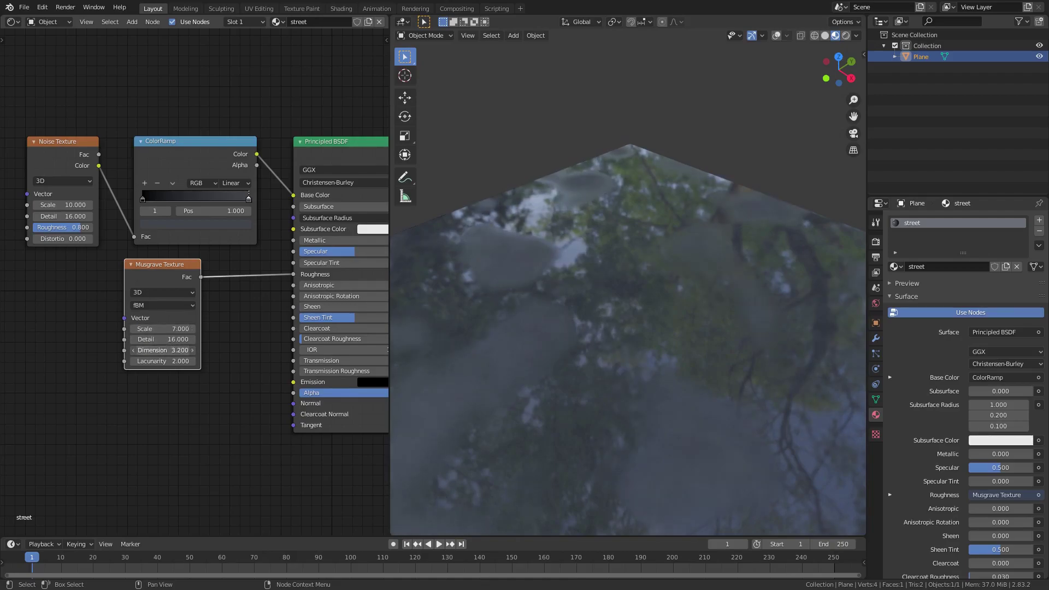
{"action": "left_click_drag", "start_coordinate": [295, 350], "coordinate": [98, 351]}
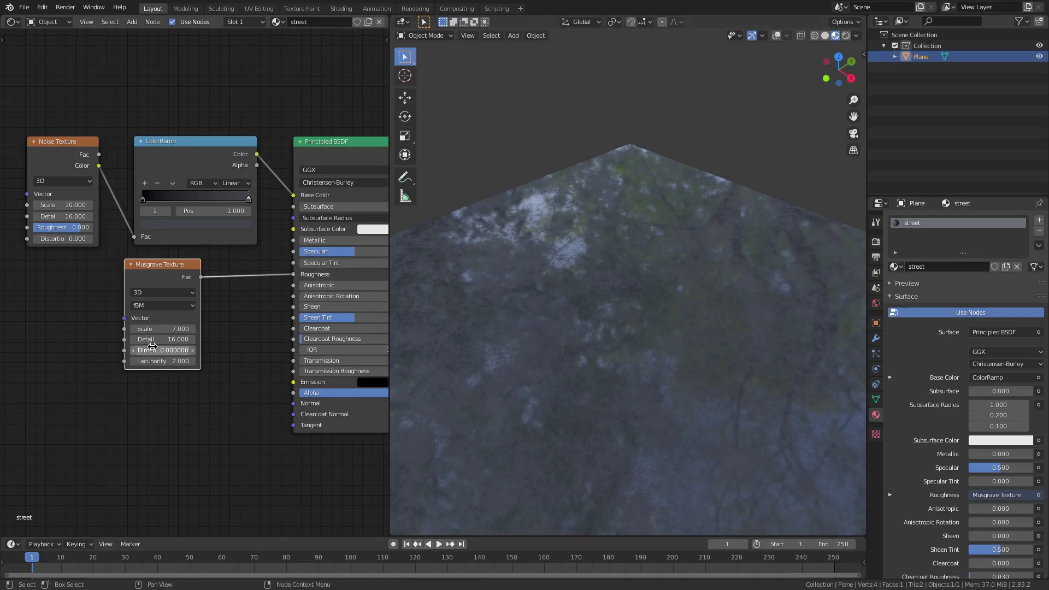
{"action": "key", "text": "Return"}
{"action": "middle_click_drag", "start_coordinate": [545, 356], "coordinate": [537, 386]}
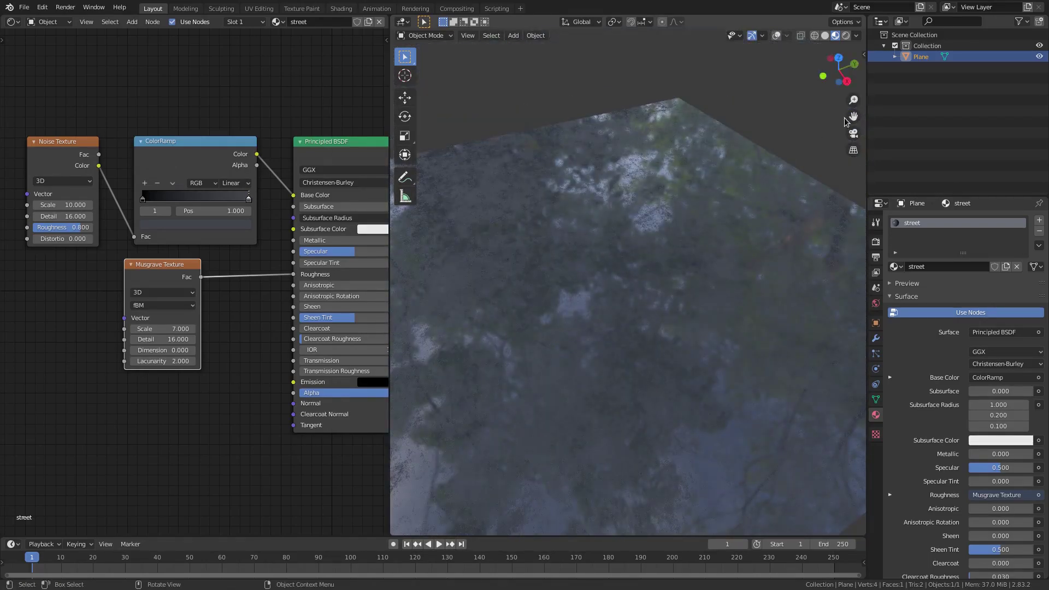
- Check the plane in Rendered viewport shading and return to Material Preview shading
{"action": "left_click", "coordinate": [825, 36]}
{"action": "left_click", "coordinate": [835, 36]}
{"action": "left_click", "coordinate": [846, 37]}
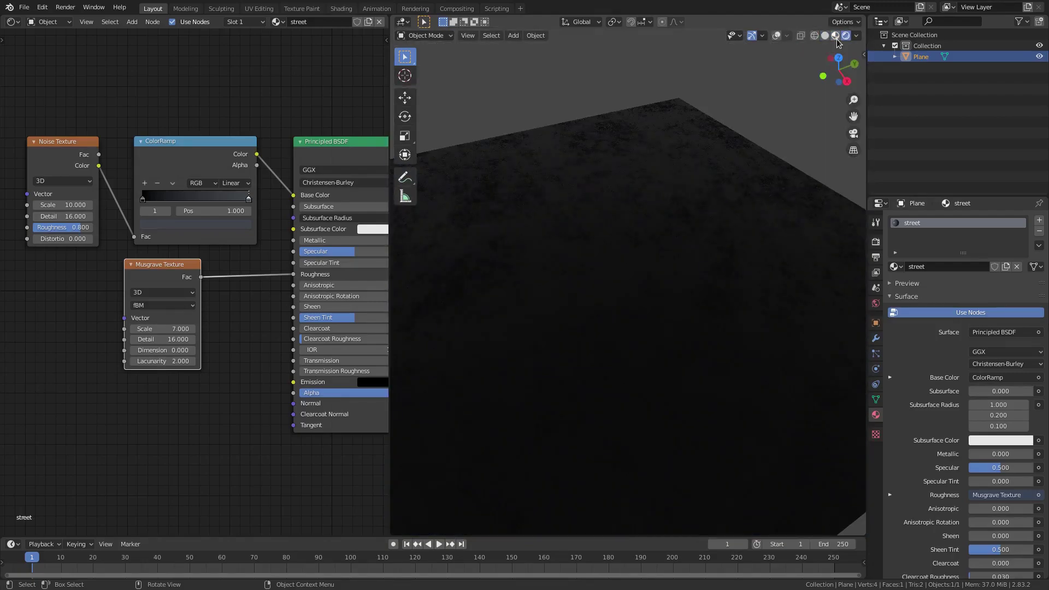
{"action": "middle_click_drag", "start_coordinate": [667, 259], "coordinate": [526, 283]}
- Try other Lacunarity values on the Musgrave Texture, such as 1.6, and return it to 2
{"action": "middle_click_drag", "start_coordinate": [230, 347], "coordinate": [293, 340]}
{"action": "left_click_drag", "start_coordinate": [237, 354], "coordinate": [285, 354]}
{"action": "middle_click_drag", "start_coordinate": [464, 372], "coordinate": [573, 353]}
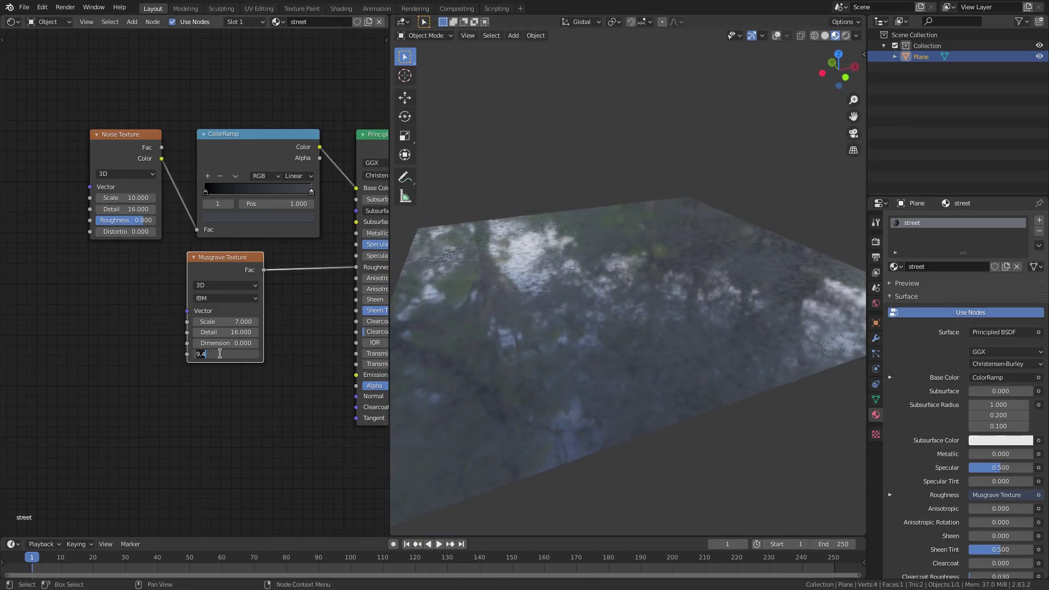
{"action": "type", "text": "1.6"}
{"action": "key", "text": "Return"}
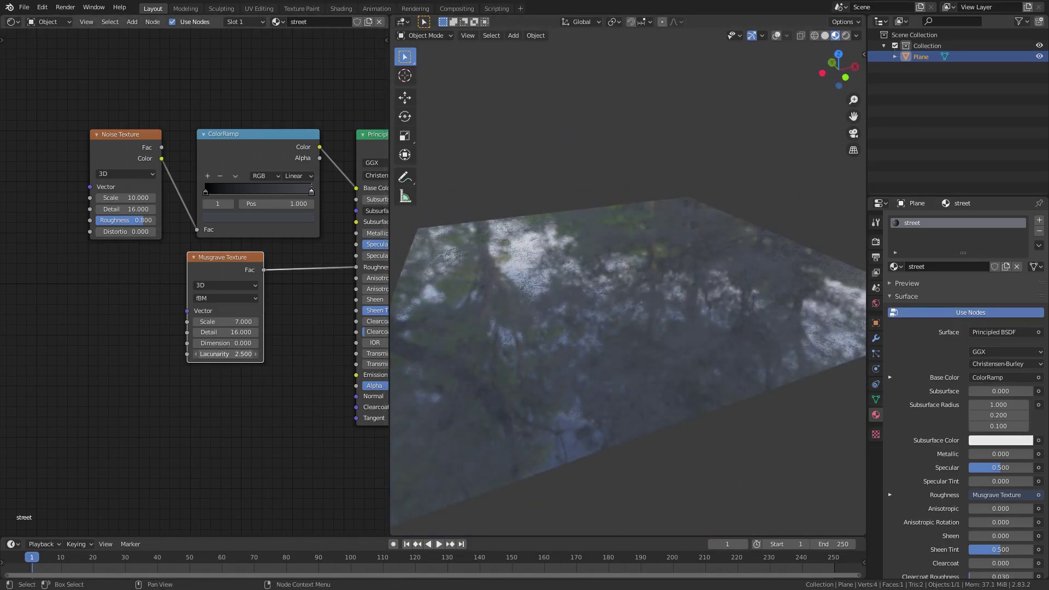
{"action": "left_click_drag", "start_coordinate": [226, 354], "coordinate": [234, 354]}
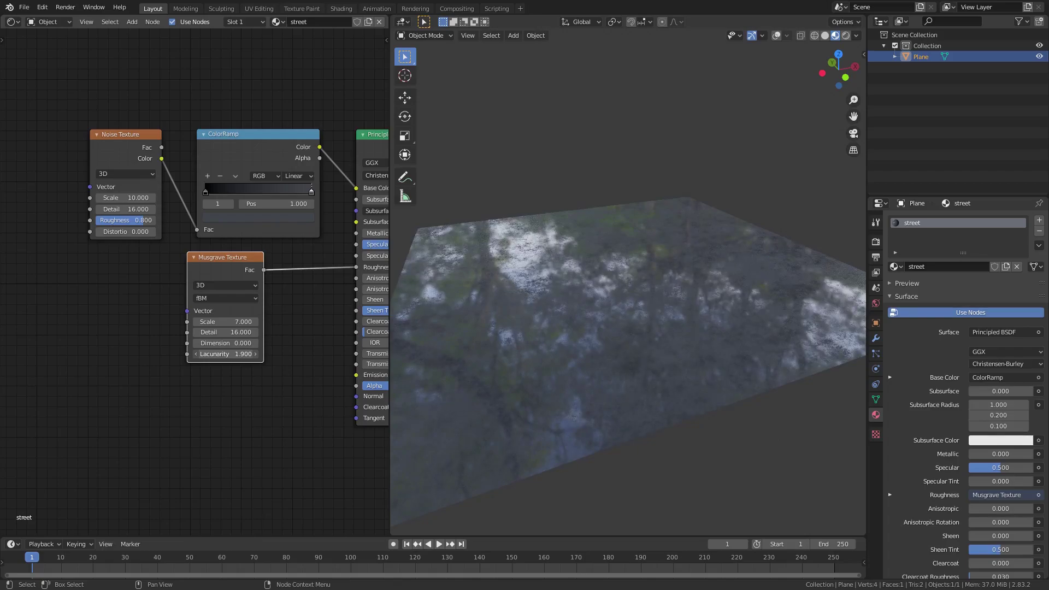
{"action": "middle_click_drag", "start_coordinate": [596, 377], "coordinate": [574, 398]}
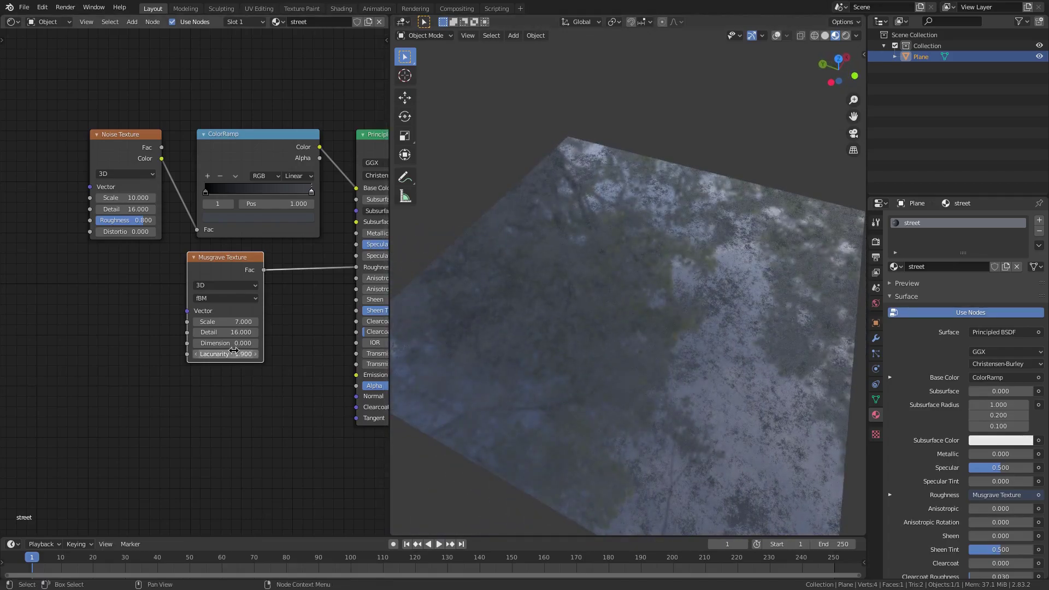
{"action": "key", "text": "Return"}
{"action": "scroll", "coordinate": [552, 346], "scroll_direction": "down", "scroll_amount": 5}
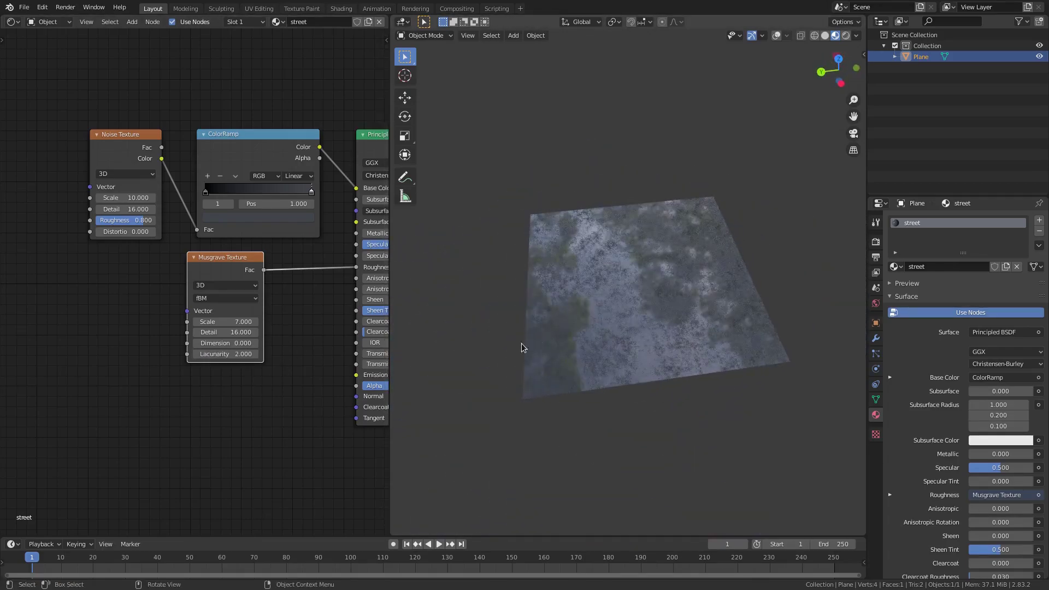
- Duplicate the Musgrave Texture, place the copy in front of the Noise Texture and connect its Fac to the Noise Texture's Roughness
{"action": "middle_click_drag", "start_coordinate": [301, 364], "coordinate": [247, 365]}
{"action": "left_click_drag", "start_coordinate": [179, 265], "coordinate": [193, 263]}
{"action": "middle_click_drag", "start_coordinate": [110, 268], "coordinate": [194, 279]}
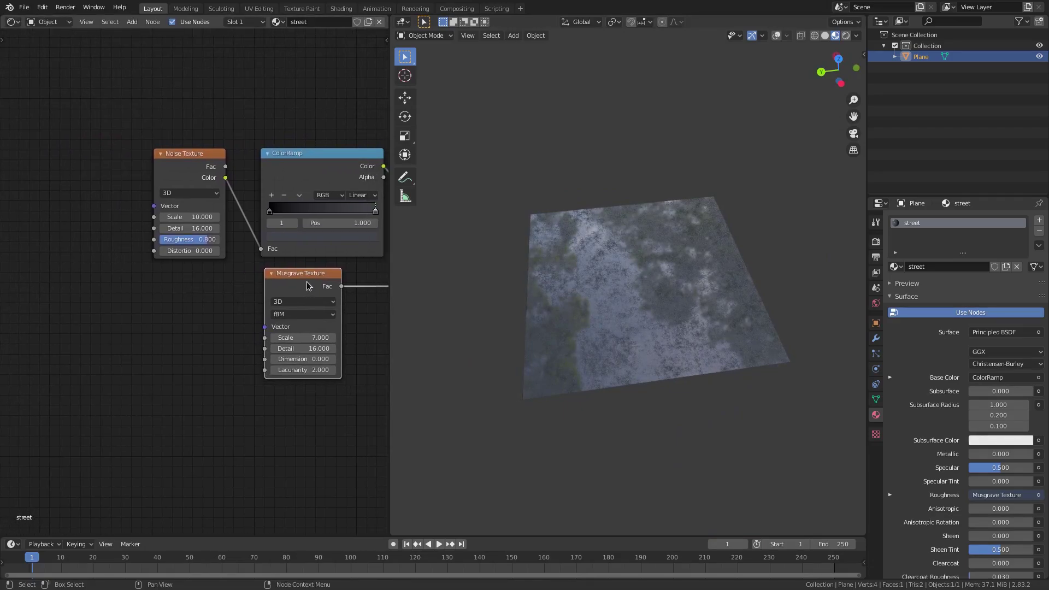
{"action": "key", "text": "shift+d"}
{"action": "left_click_drag", "start_coordinate": [106, 177], "coordinate": [155, 240]}
{"action": "left_click_drag", "start_coordinate": [65, 179], "coordinate": [74, 168]}
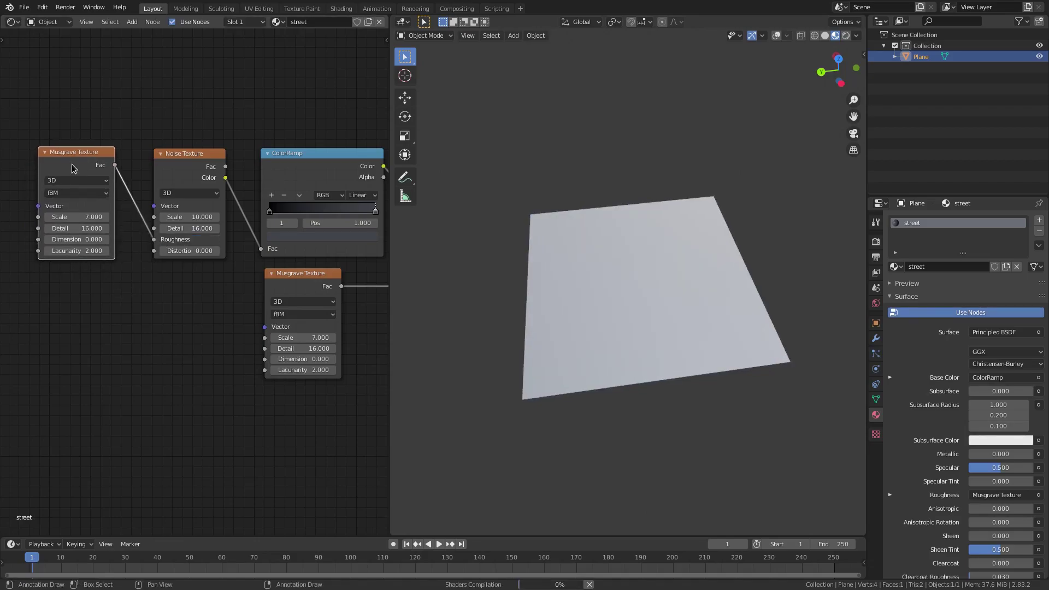
{"action": "scroll", "coordinate": [480, 347], "scroll_direction": "up", "scroll_amount": 4}
{"action": "scroll", "coordinate": [475, 346], "scroll_direction": "down", "scroll_amount": 2}
{"action": "scroll", "coordinate": [473, 346], "scroll_direction": "up", "scroll_amount": 2}
{"action": "mouse_move", "coordinate": [473, 345]}
{"action": "middle_mouse_down"}
{"action": "mouse_move", "coordinate": [595, 309]}
{"action": "mouse_move", "coordinate": [481, 328]}
{"action": "middle_mouse_up"}
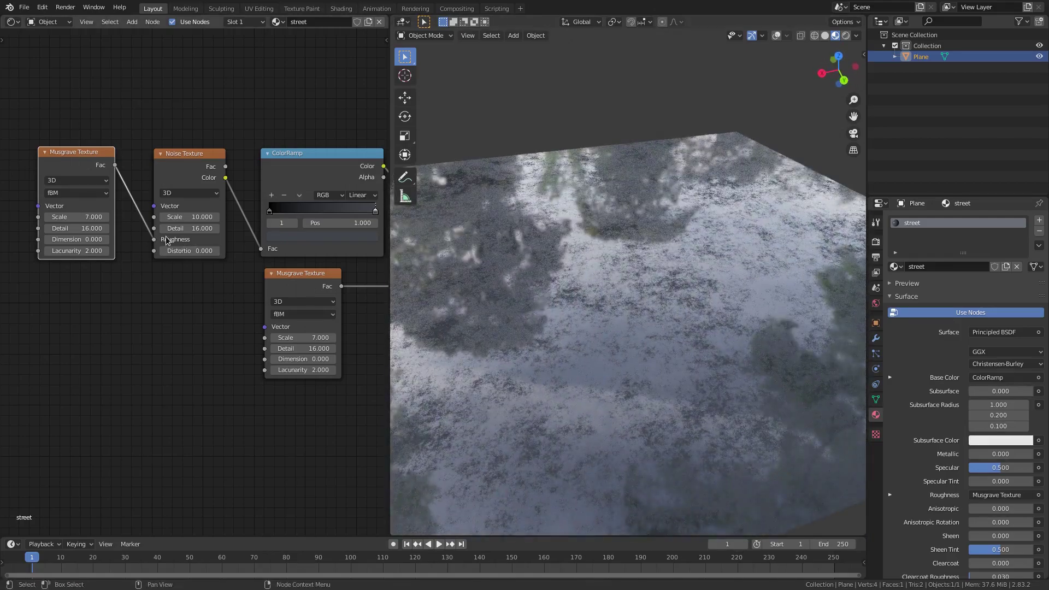
- Try the duplicated Musgrave Texture on the Noise Texture's Detail and Scale inputs, with the Musgrave Scale at 24.8
{"action": "left_click_drag", "start_coordinate": [153, 240], "coordinate": [154, 228]}
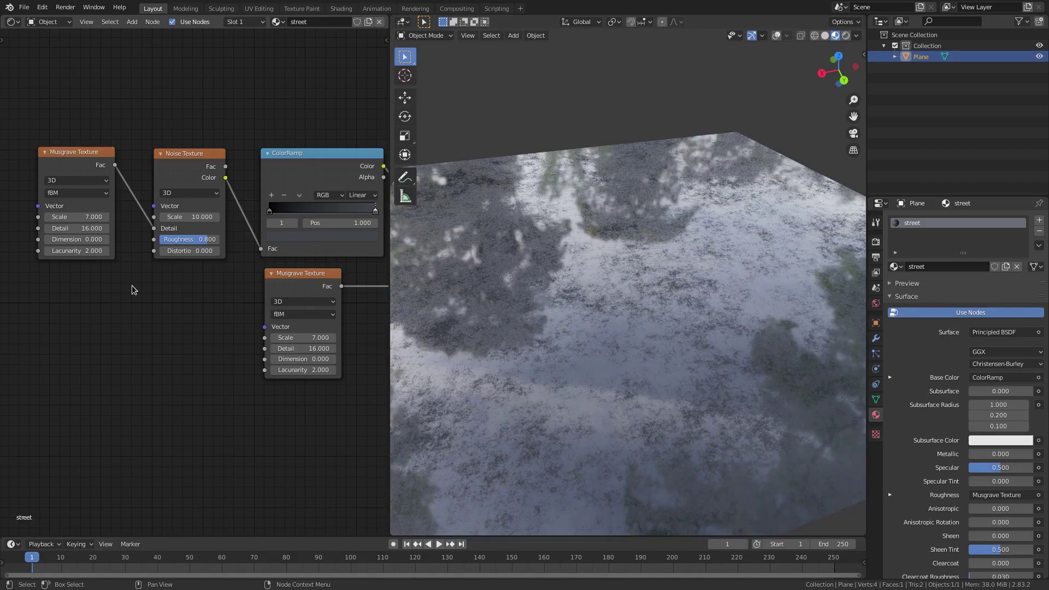
{"action": "middle_click_drag", "start_coordinate": [650, 264], "coordinate": [729, 291]}
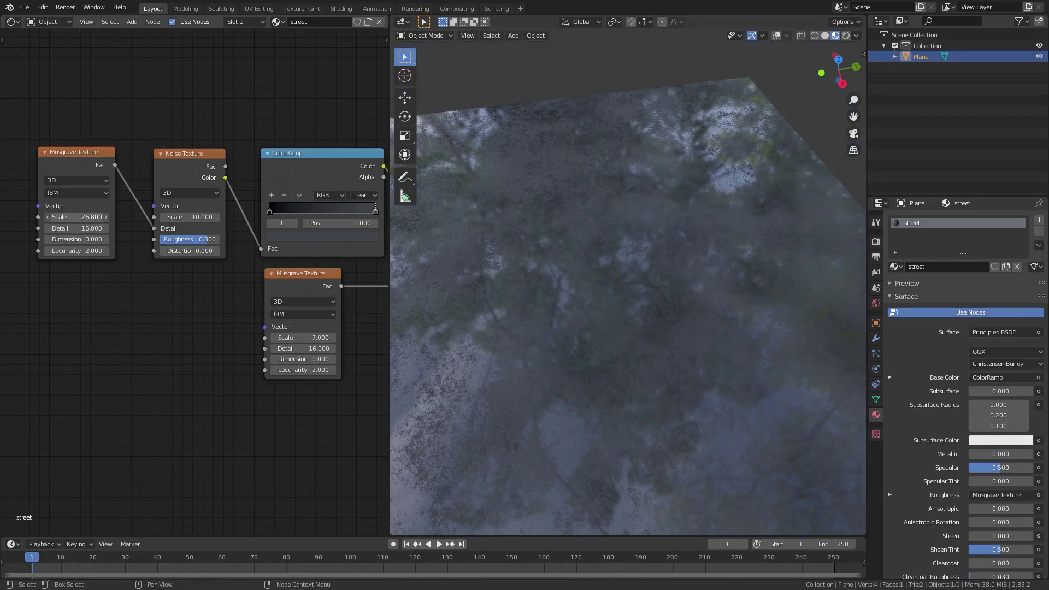
{"action": "left_click_drag", "start_coordinate": [155, 229], "coordinate": [155, 217]}
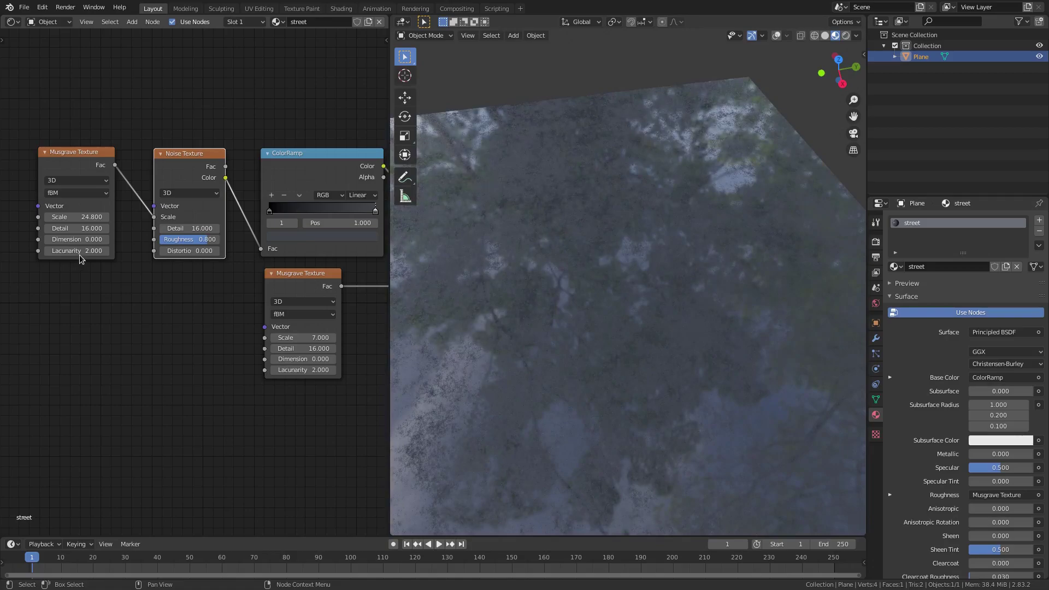
{"action": "middle_click_drag", "start_coordinate": [655, 300], "coordinate": [553, 326]}
- Delete the duplicated Musgrave Texture node in front of the Noise Texture and look over the plane's material
{"action": "left_click", "coordinate": [88, 167]}
{"action": "key", "text": "x"}
{"action": "scroll", "coordinate": [89, 166], "scroll_direction": "down", "scroll_amount": 3}
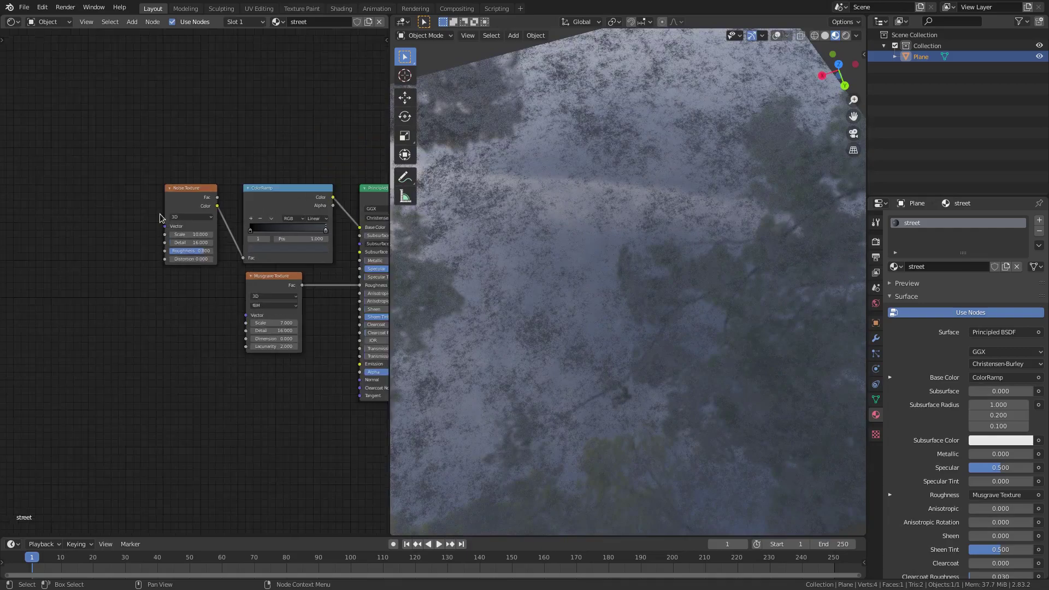
{"action": "middle_click_drag", "start_coordinate": [71, 211], "coordinate": [43, 213]}
{"action": "scroll", "coordinate": [74, 213], "scroll_direction": "up", "scroll_amount": 2}
{"action": "left_click_drag", "start_coordinate": [79, 180], "coordinate": [88, 181]}
{"action": "scroll", "coordinate": [513, 292], "scroll_direction": "down", "scroll_amount": 4}
{"action": "middle_click_drag", "start_coordinate": [512, 291], "coordinate": [512, 252]}
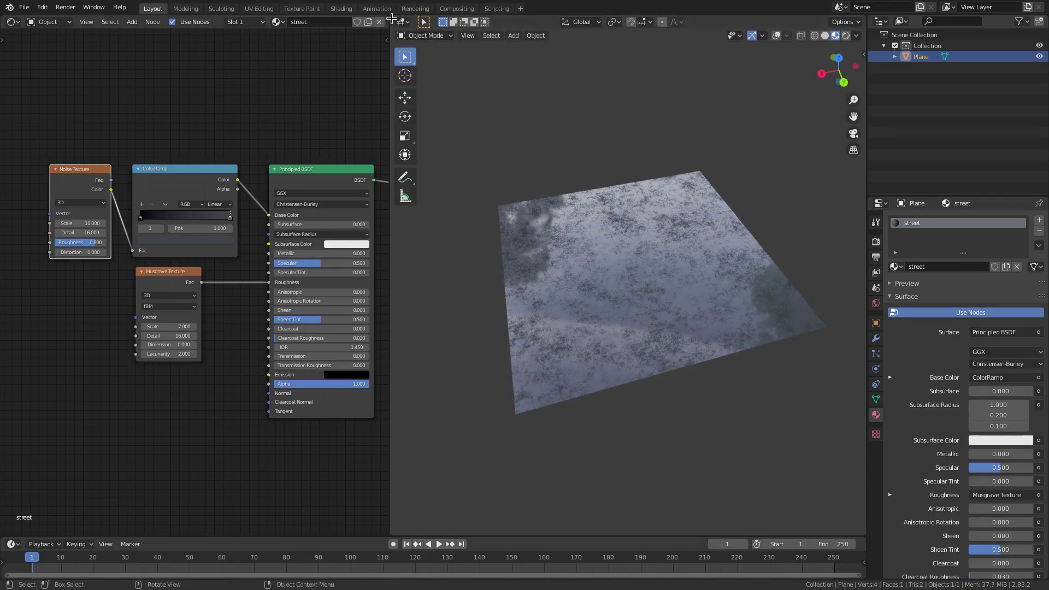
- Expand the 3D viewport over the node editor's area and turn the viewport overlays back on
{"action": "left_click_drag", "start_coordinate": [391, 17], "coordinate": [336, 22]}
{"action": "scroll", "coordinate": [409, 219], "scroll_direction": "down", "scroll_amount": 3}
{"action": "middle_click_drag", "start_coordinate": [419, 213], "coordinate": [605, 81]}
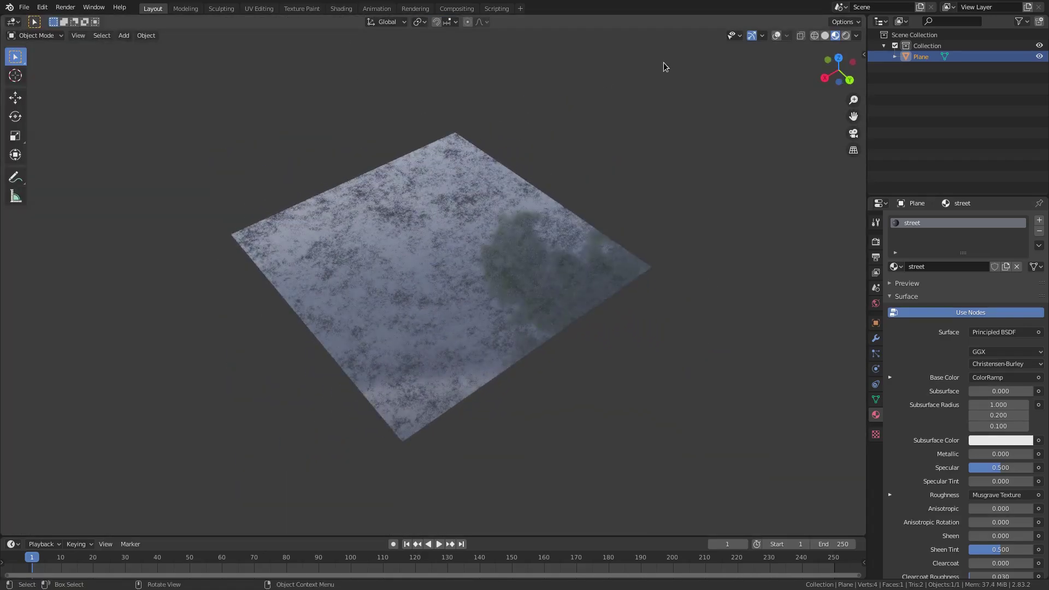
{"action": "left_click", "coordinate": [777, 35]}
{"action": "scroll", "coordinate": [381, 241], "scroll_direction": "up", "scroll_amount": 5}
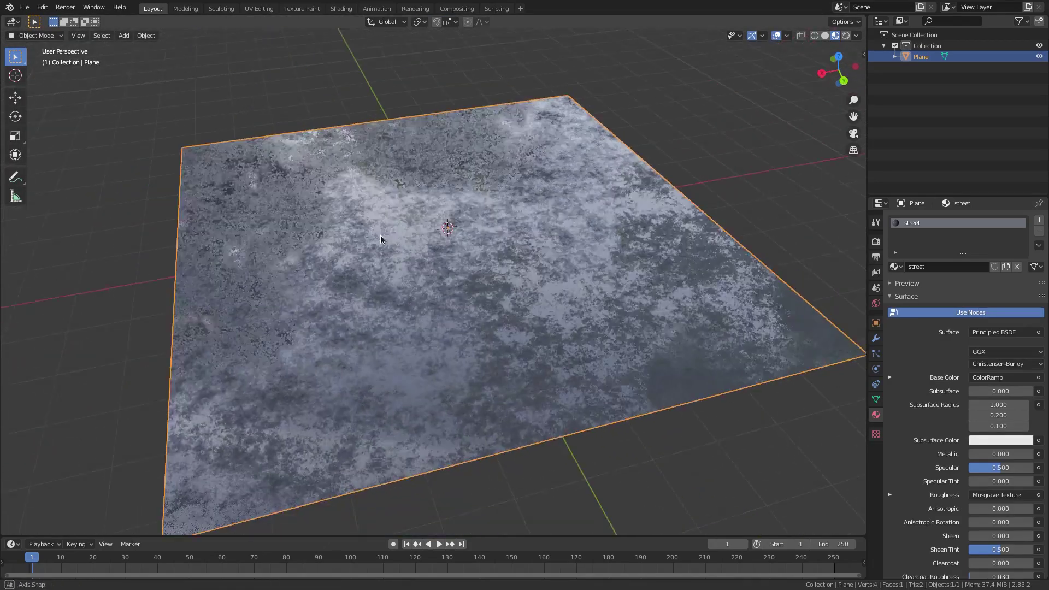
{"action": "middle_click_drag", "start_coordinate": [381, 240], "coordinate": [387, 250]}
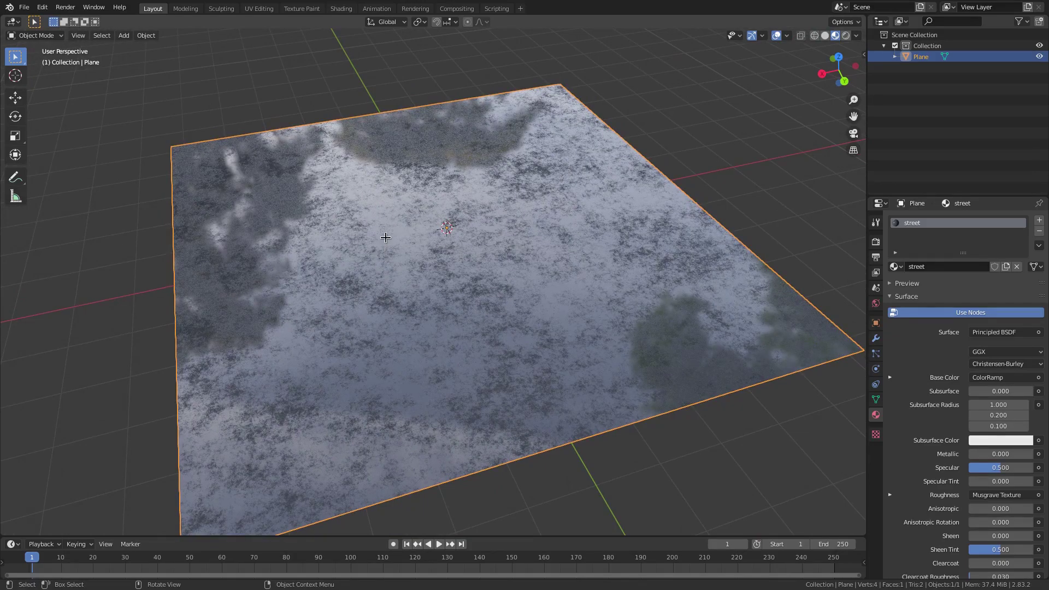
- Enter Edit Mode on the plane and add two evenly spaced loop cuts running along the Y axis
{"action": "key", "text": "Tab"}
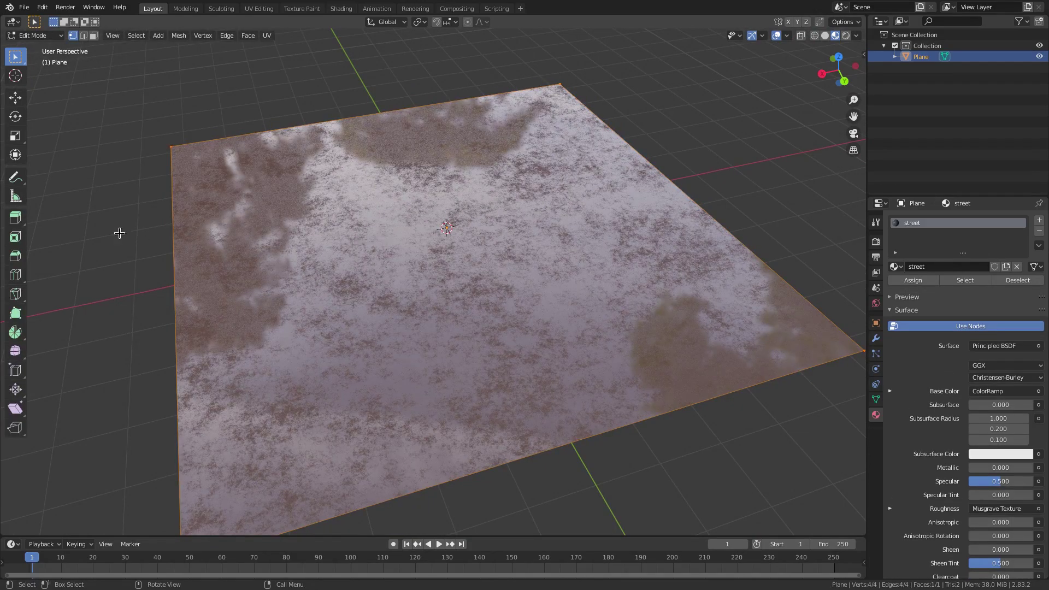
{"action": "left_click", "coordinate": [14, 279]}
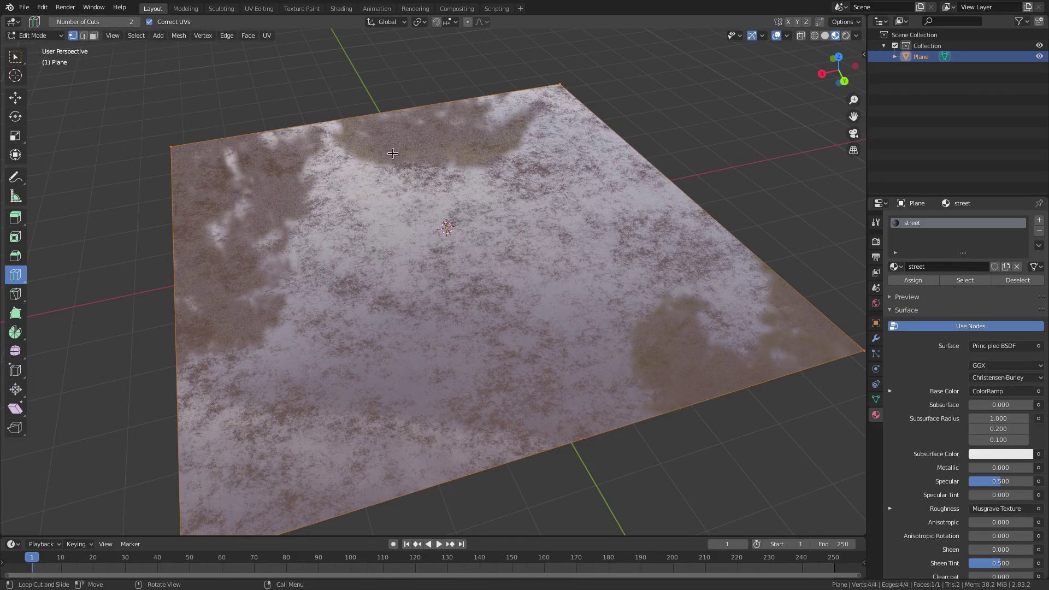
{"action": "left_click", "coordinate": [371, 106]}
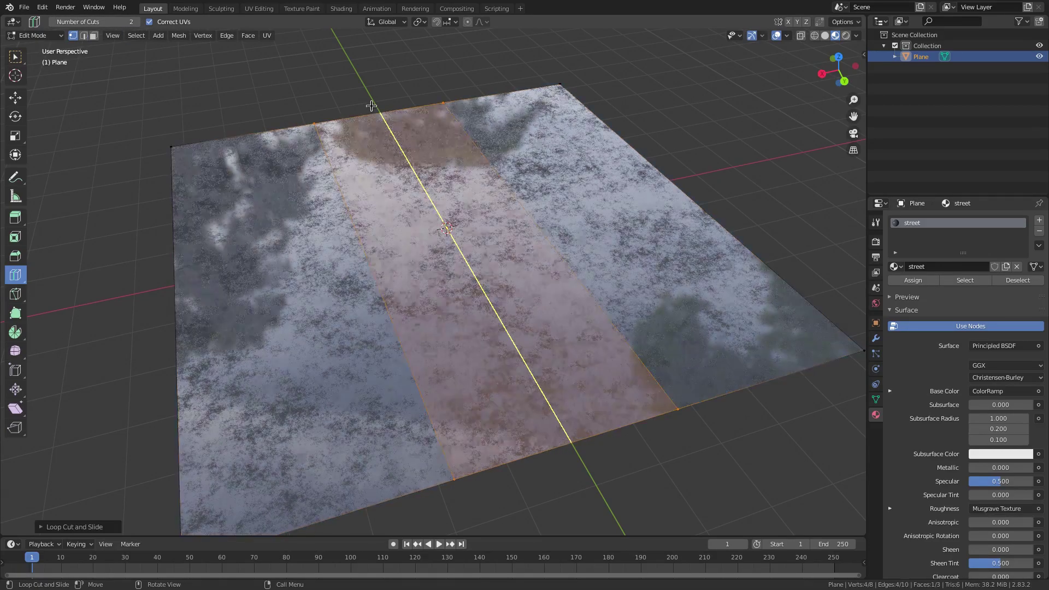
{"action": "scroll", "coordinate": [615, 272], "scroll_direction": "down", "scroll_amount": 1}
{"action": "middle_click_drag", "start_coordinate": [616, 272], "coordinate": [582, 290]}
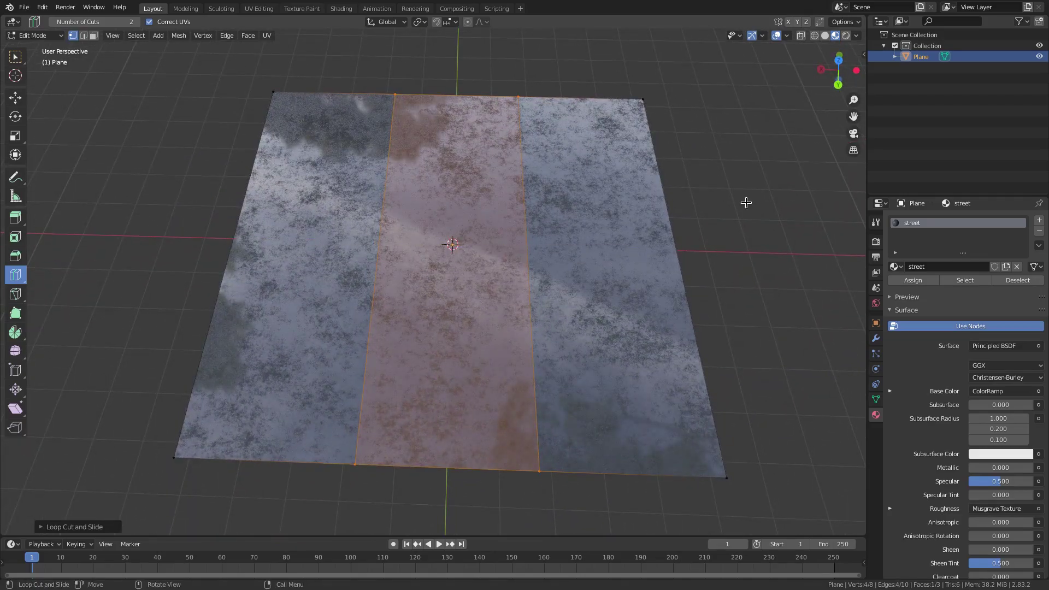
- Scale the two new edge loops along X to about 0.06, leaving a narrow central strip
{"action": "key", "text": "s"}
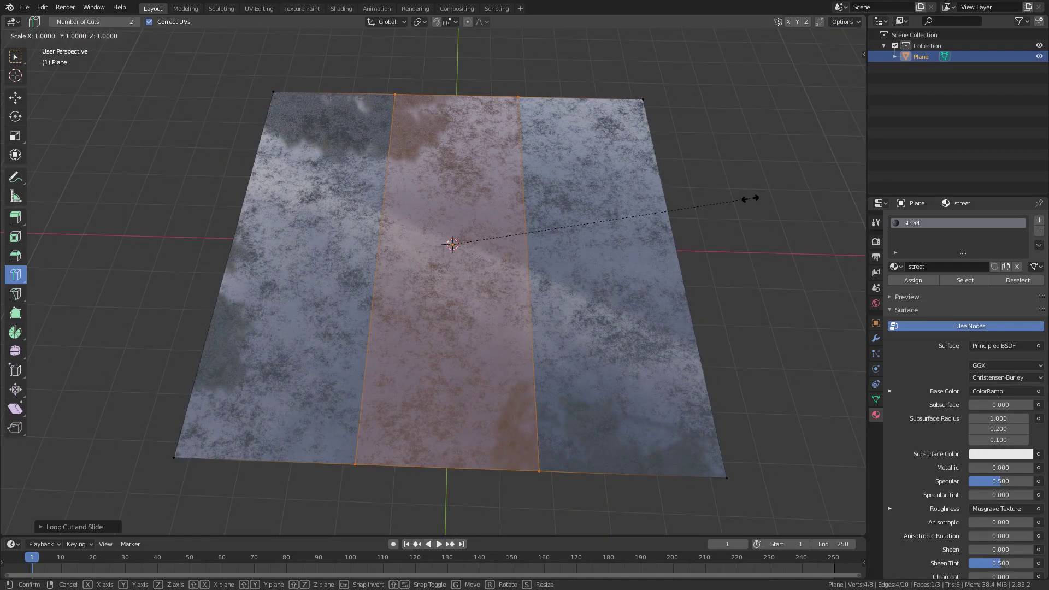
{"action": "key", "text": "x"}
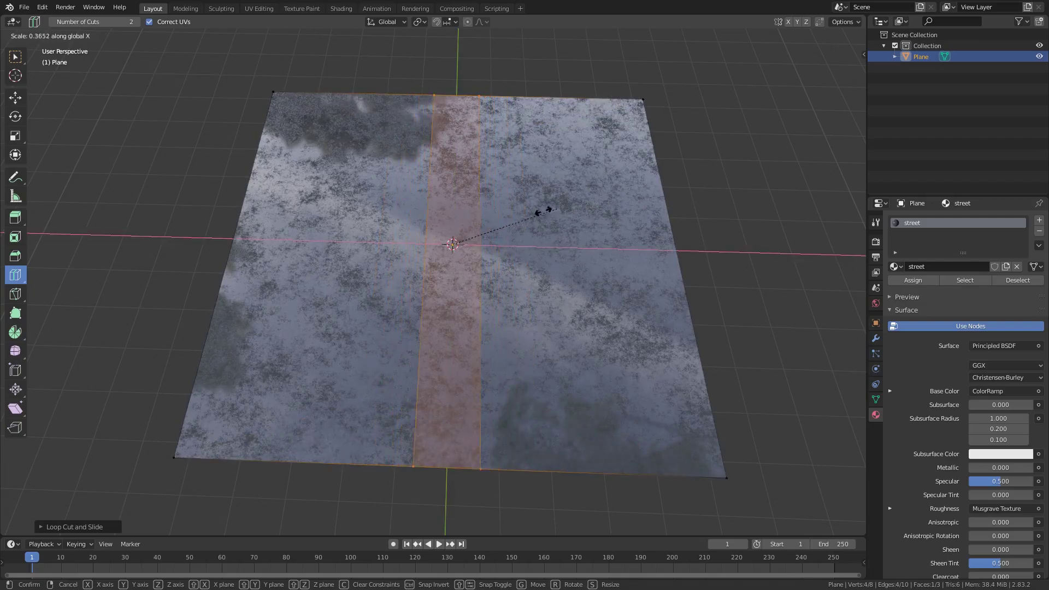
{"action": "left_click", "coordinate": [471, 232]}
- Add two loop cuts running along the X axis and scale them along Y to about 0.3
{"action": "middle_click_drag", "start_coordinate": [141, 339], "coordinate": [198, 260]}
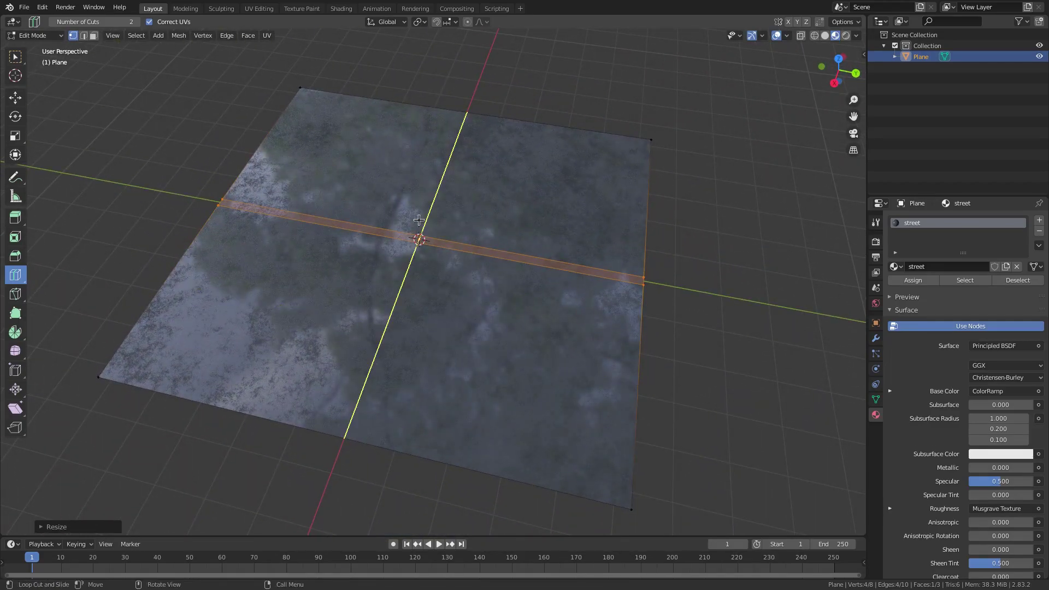
{"action": "left_click", "coordinate": [456, 134]}
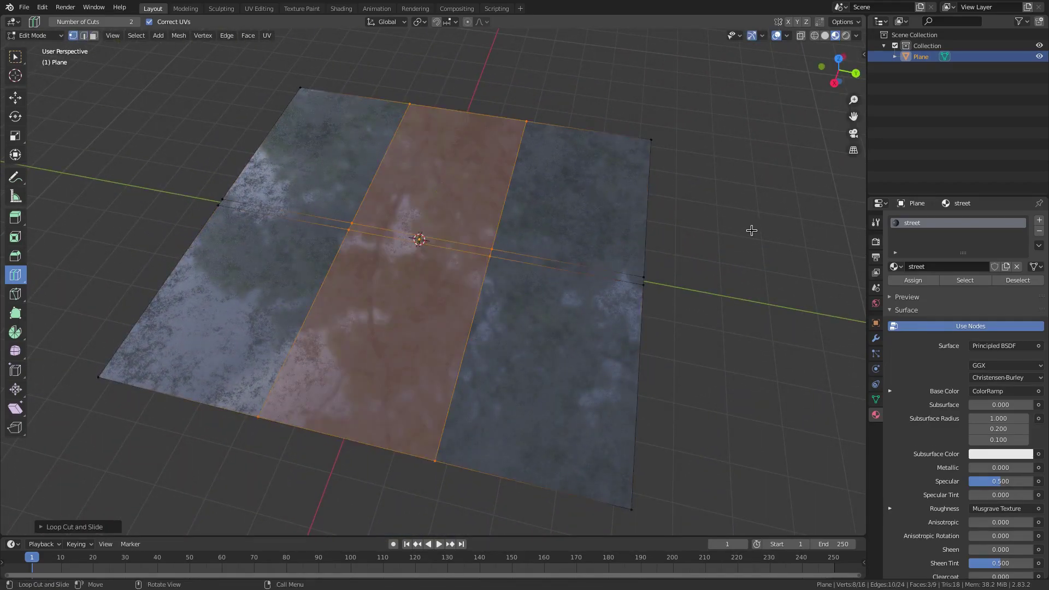
{"action": "key", "text": "s"}
{"action": "key", "text": "y"}
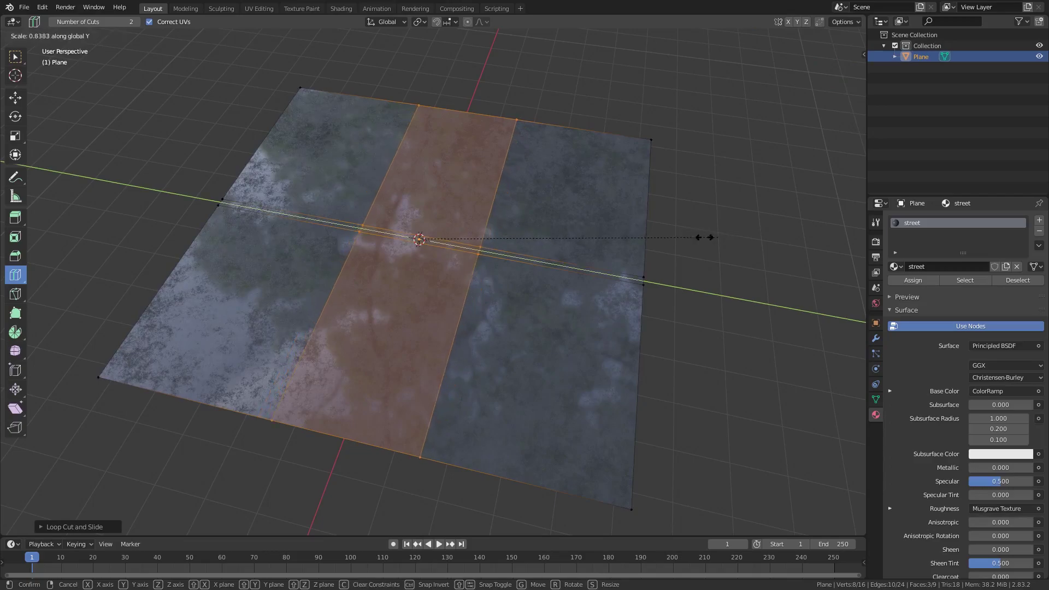
{"action": "left_click", "coordinate": [525, 270]}
- Switch to the Select Box tool with face selection and select the small face at the plane's center
{"action": "scroll", "coordinate": [440, 220], "scroll_direction": "up", "scroll_amount": 5}
{"action": "middle_click_drag", "start_coordinate": [441, 220], "coordinate": [475, 221]}
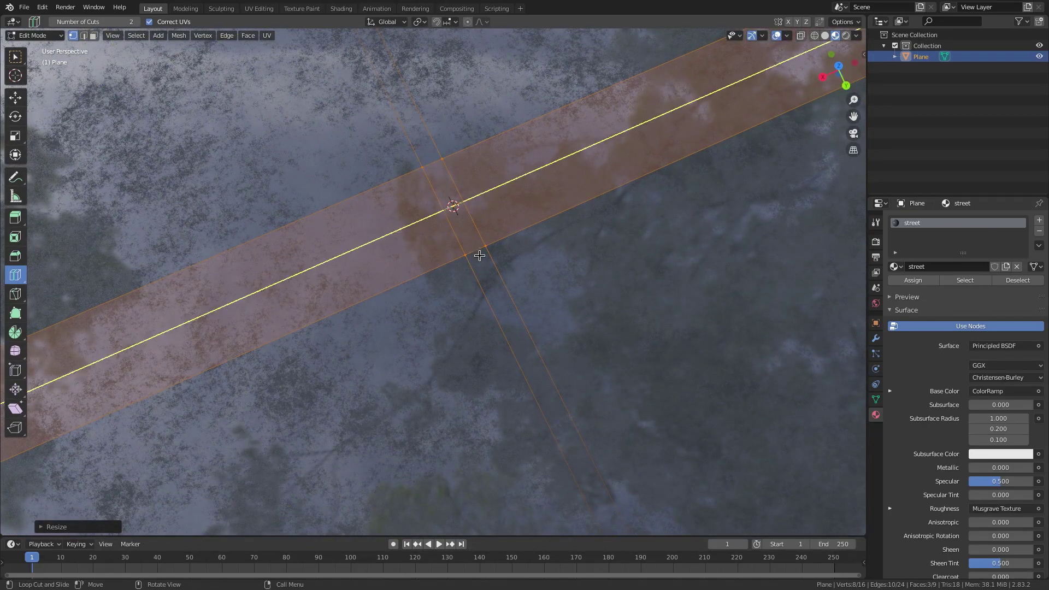
{"action": "scroll", "coordinate": [467, 194], "scroll_direction": "down", "scroll_amount": 4}
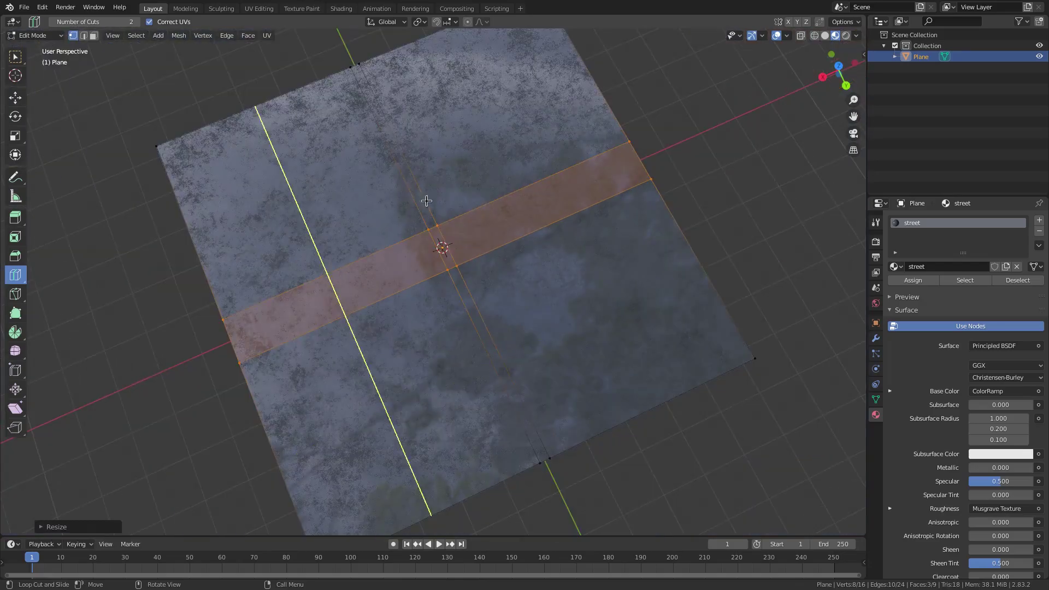
{"action": "left_click", "coordinate": [14, 57]}
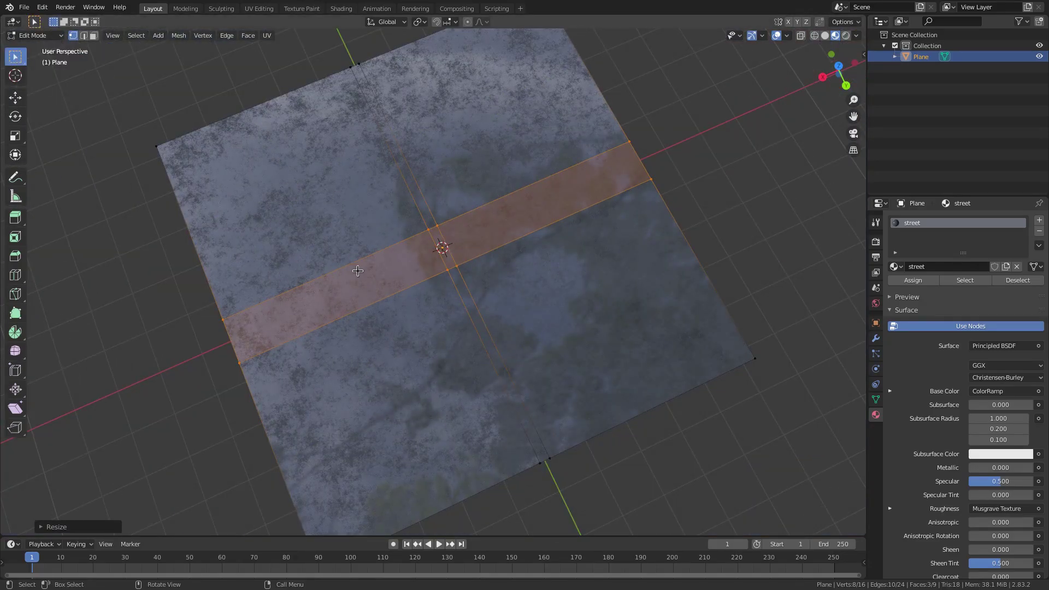
{"action": "scroll", "coordinate": [358, 271], "scroll_direction": "up", "scroll_amount": 5}
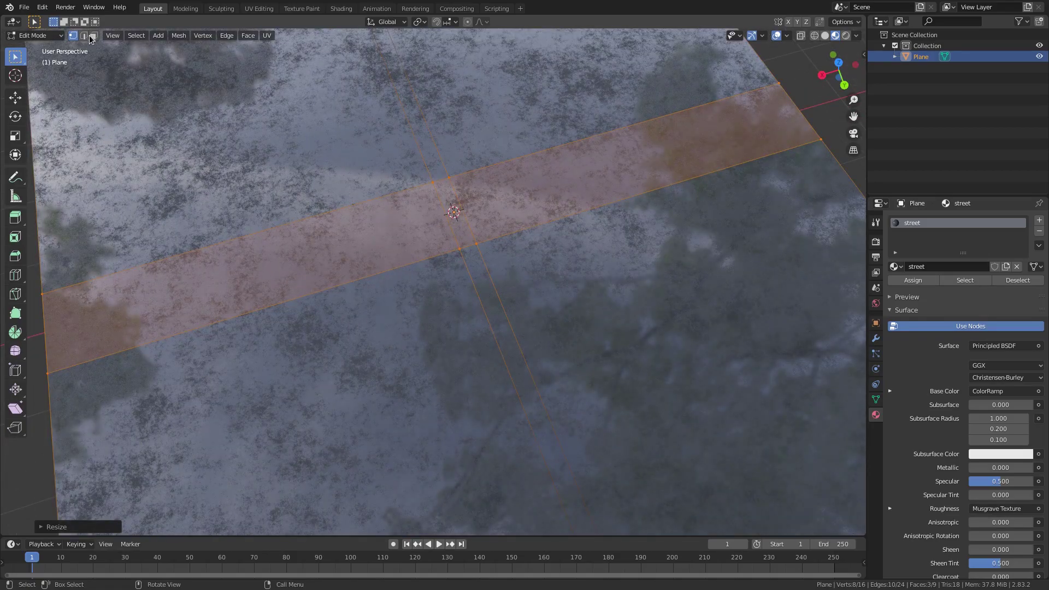
{"action": "left_click", "coordinate": [93, 36]}
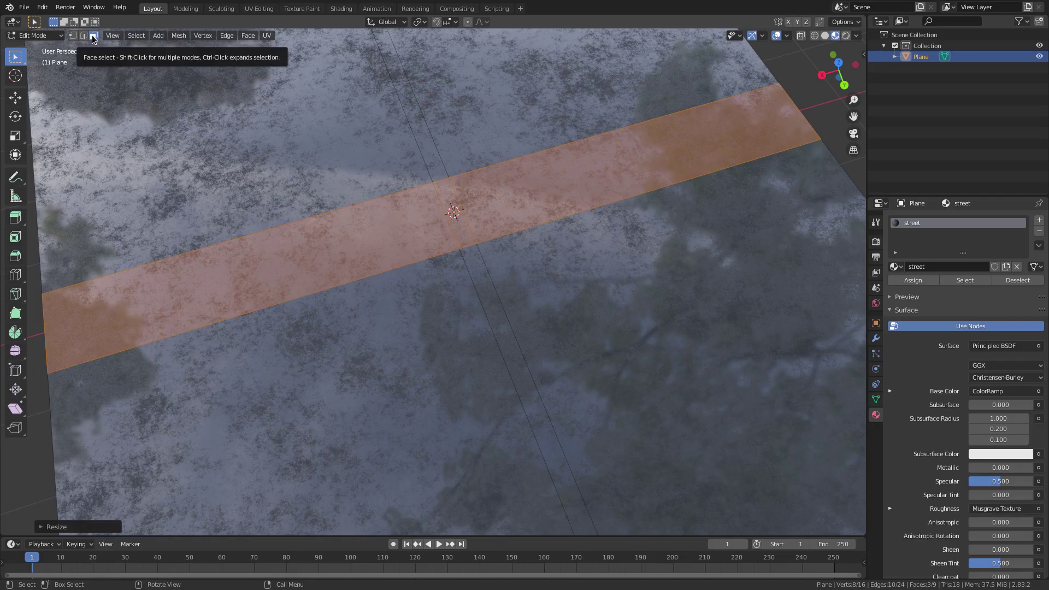
{"action": "left_click", "coordinate": [453, 200]}
{"action": "scroll", "coordinate": [454, 217], "scroll_direction": "down", "scroll_amount": 5}
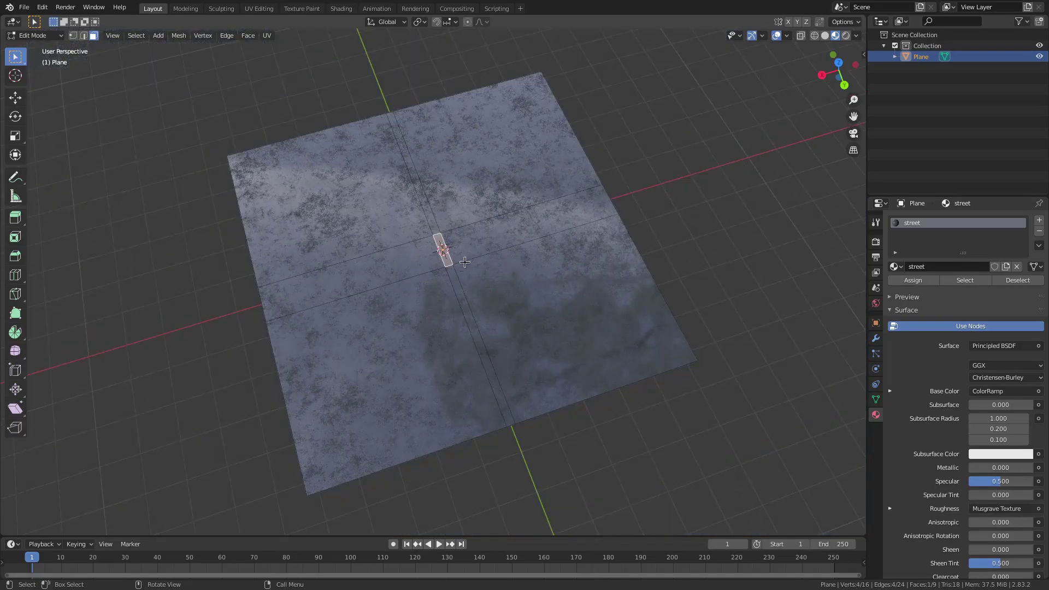
- Add a second material slot to the plane and fill it with an independent copy of the street material
{"action": "left_click", "coordinate": [1039, 221]}
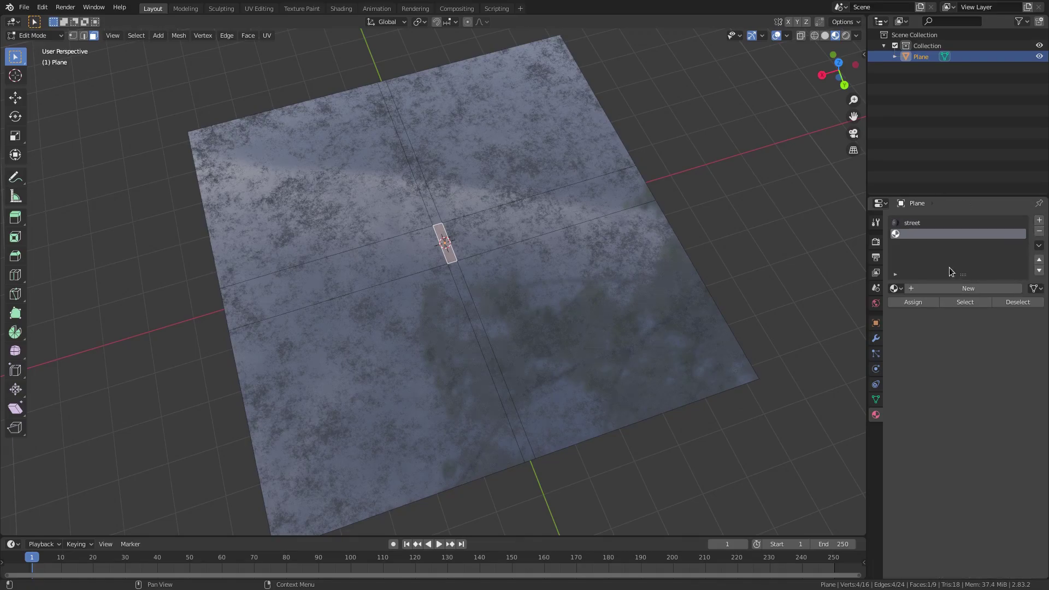
{"action": "left_click", "coordinate": [935, 291]}
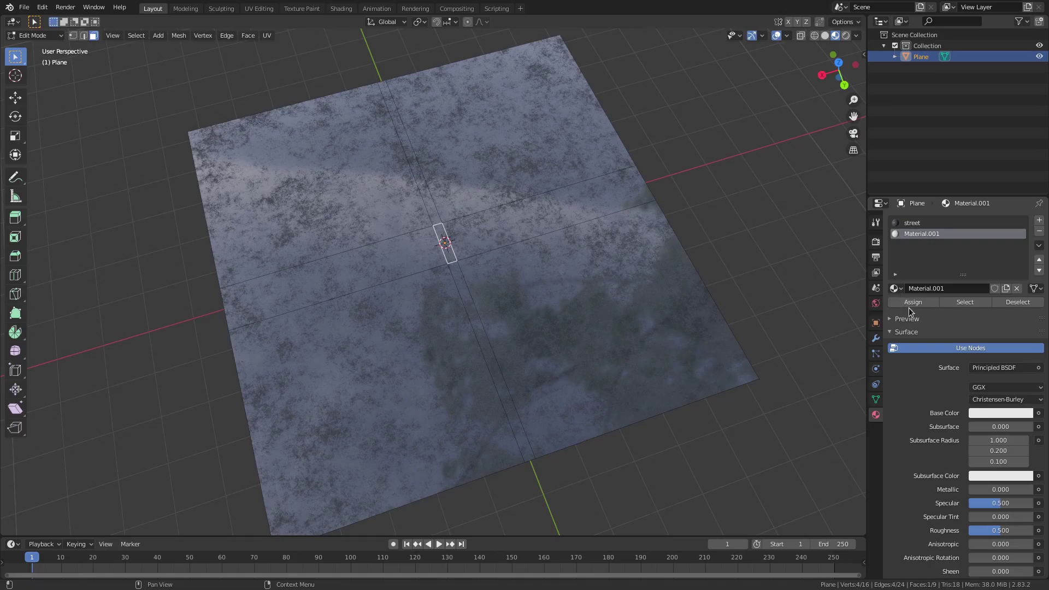
{"action": "left_click", "coordinate": [1039, 232]}
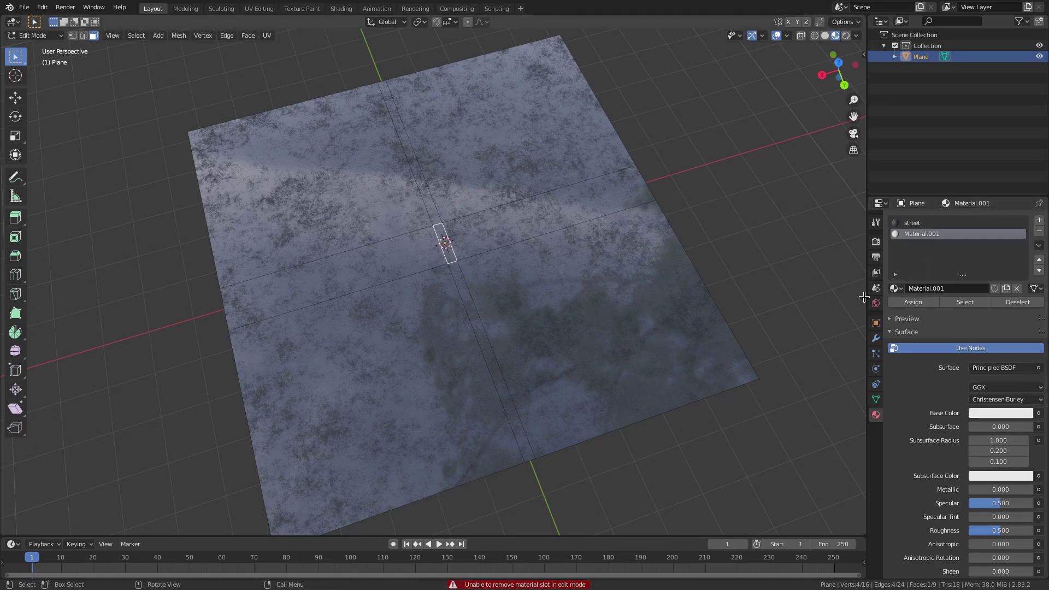
{"action": "left_click", "coordinate": [896, 289]}
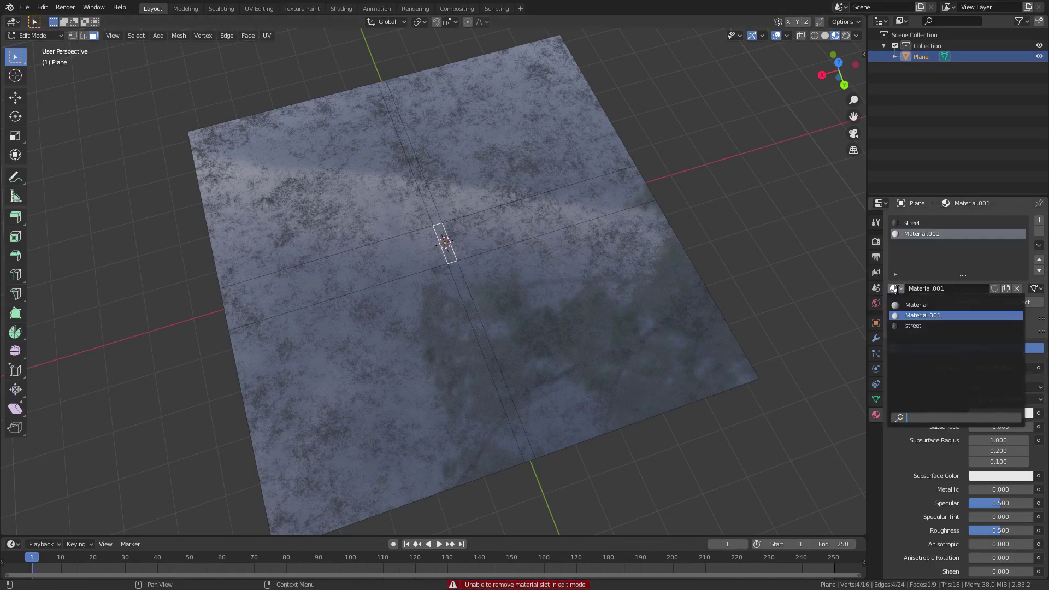
{"action": "left_click", "coordinate": [905, 327]}
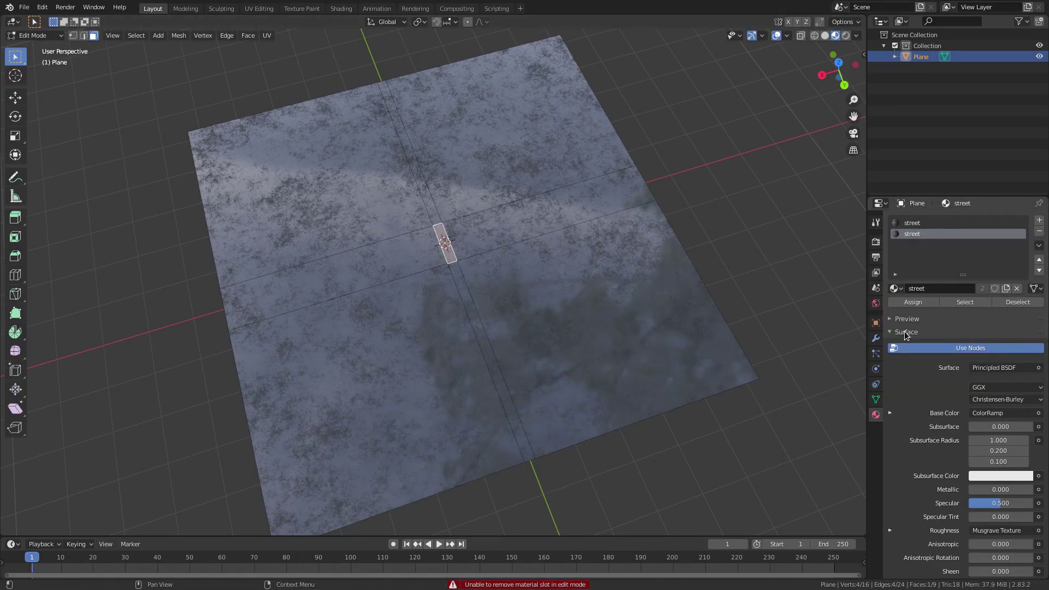
{"action": "left_click", "coordinate": [1005, 292]}
- Rename the copied material "street lines"
{"action": "left_click", "coordinate": [941, 288]}
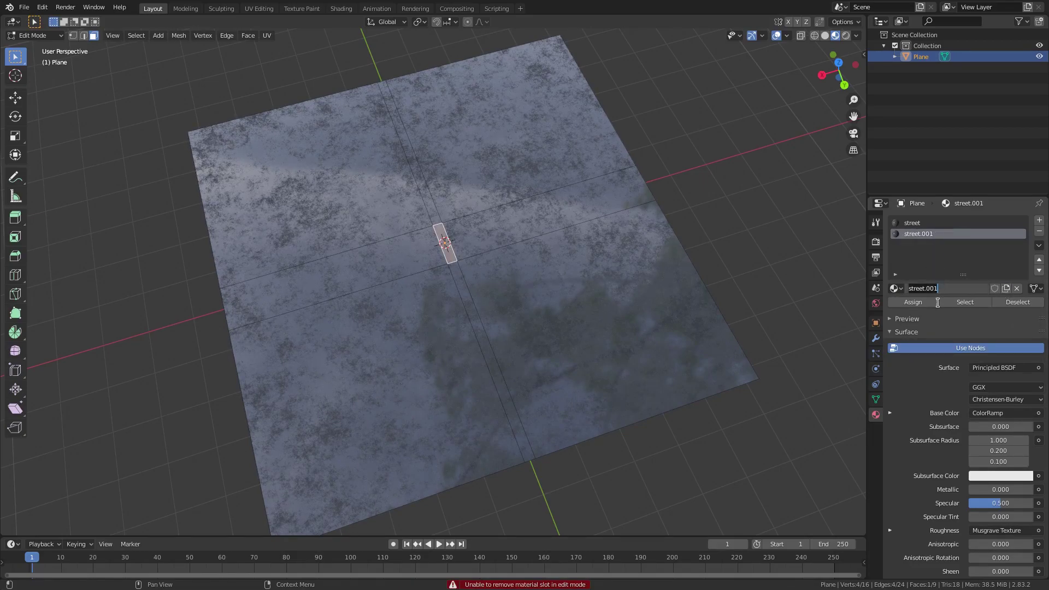
{"action": "key", "text": "BackSpace"}
{"action": "key", "text": "BackSpace"}
{"action": "key", "text": "BackSpace"}
{"action": "key", "text": "BackSpace"}
{"action": "type", "text": "lines"}
{"action": "key", "text": "Return"}
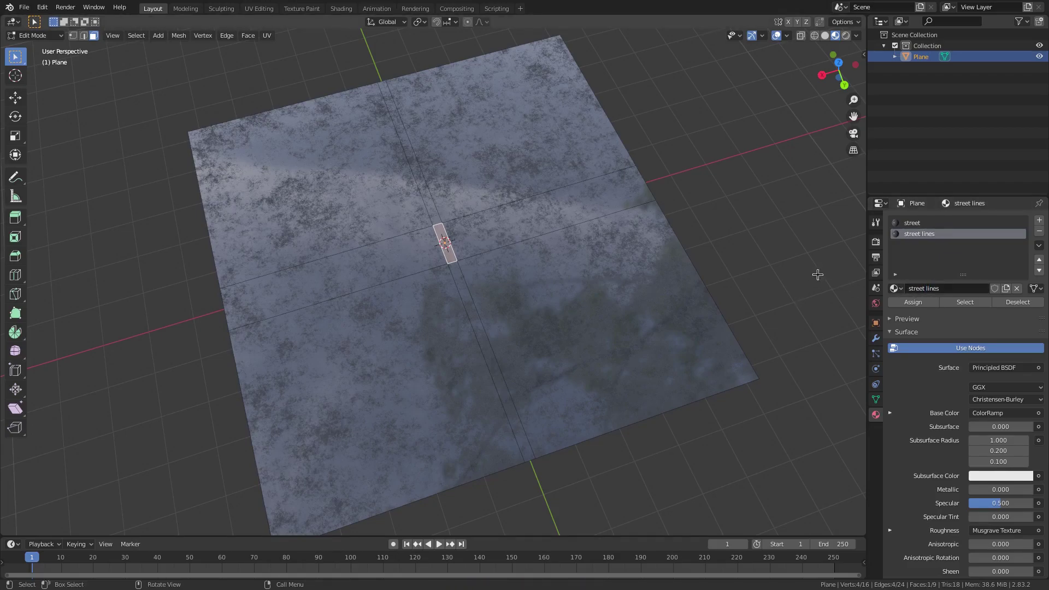
- Return the plane to Object Mode and expand the ColorRamp settings of the street lines material's Base Color
{"action": "scroll", "coordinate": [492, 268], "scroll_direction": "up", "scroll_amount": 4}
{"action": "middle_click_drag", "start_coordinate": [510, 227], "coordinate": [538, 272]}
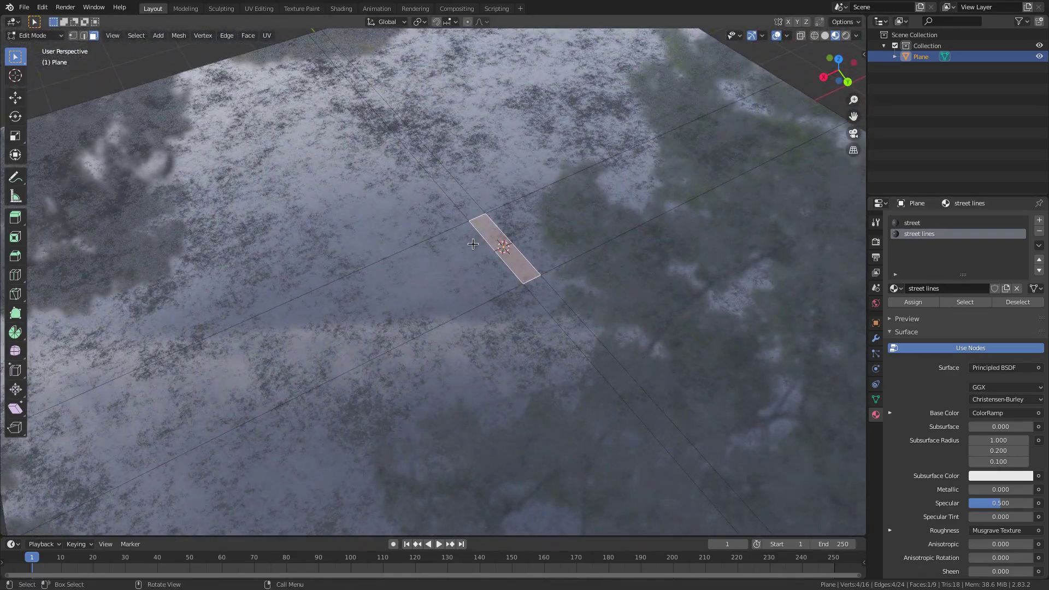
{"action": "key", "text": "Tab"}
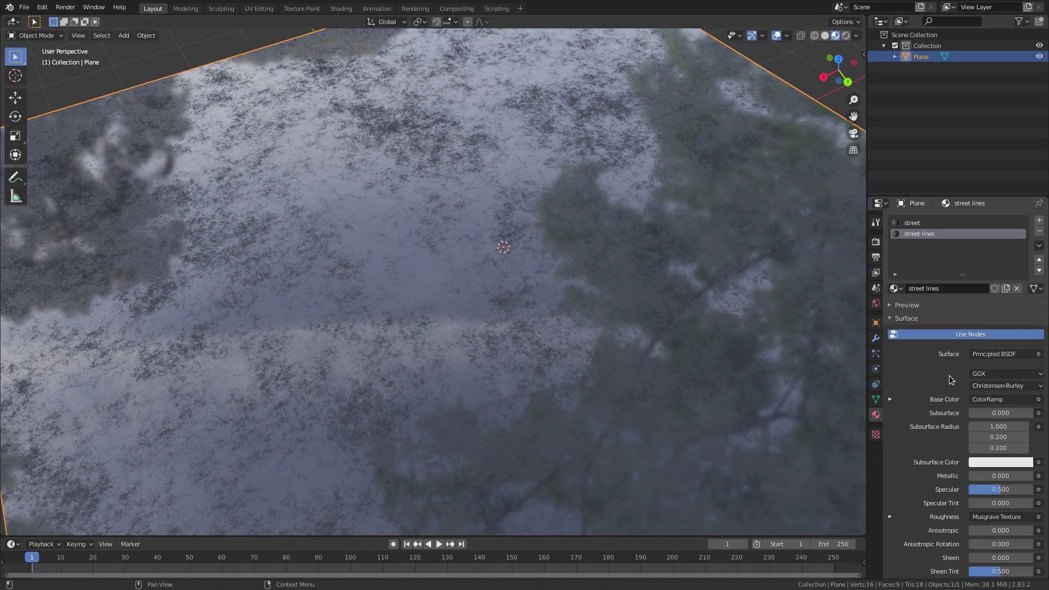
{"action": "scroll", "coordinate": [936, 366], "scroll_direction": "down", "scroll_amount": 1}
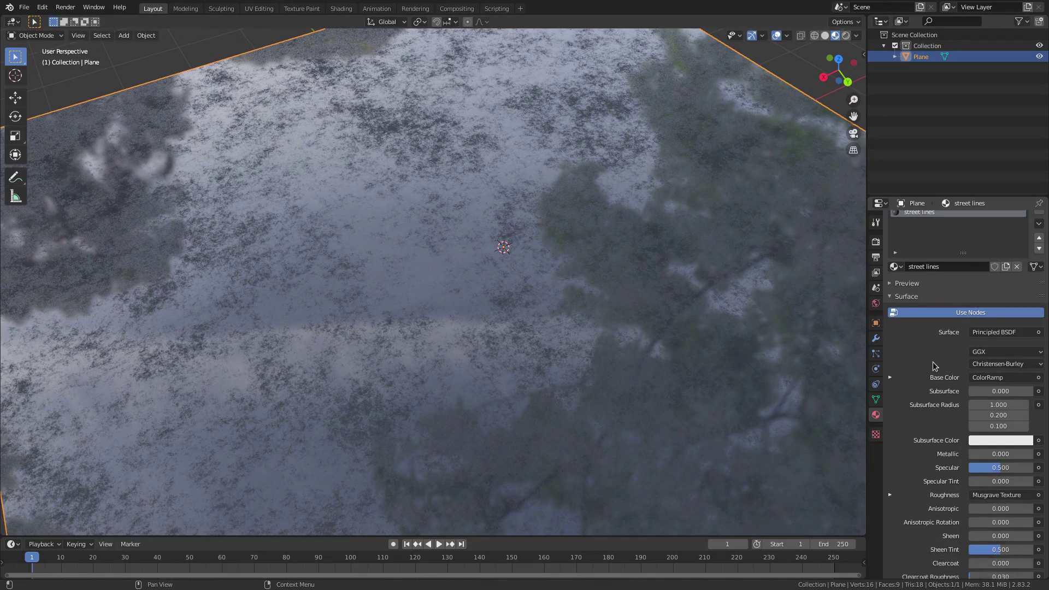
{"action": "left_click", "coordinate": [892, 377]}
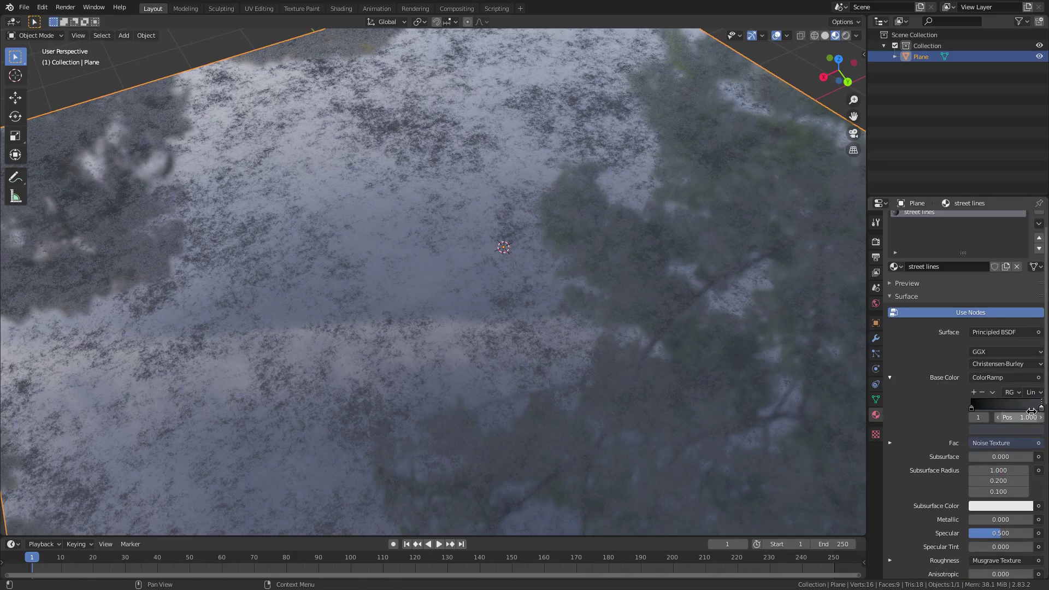
- Color the ColorRamp's first stop yellow with hue 0.141, saturation 0.825 and value about 0.88
{"action": "mouse_move", "coordinate": [1027, 402]}
{"action": "left_mouse_down"}
{"action": "mouse_move", "coordinate": [990, 411]}
{"action": "mouse_move", "coordinate": [1037, 411]}
{"action": "left_mouse_up"}
{"action": "left_click", "coordinate": [972, 407]}
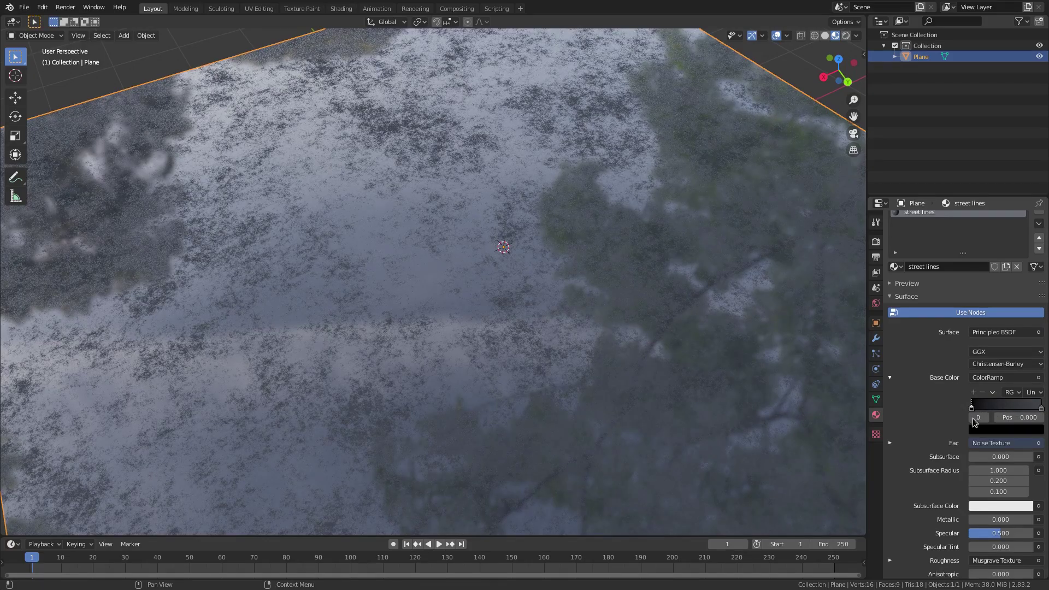
{"action": "left_click", "coordinate": [977, 430]}
{"action": "left_click_drag", "start_coordinate": [1034, 334], "coordinate": [1034, 292]}
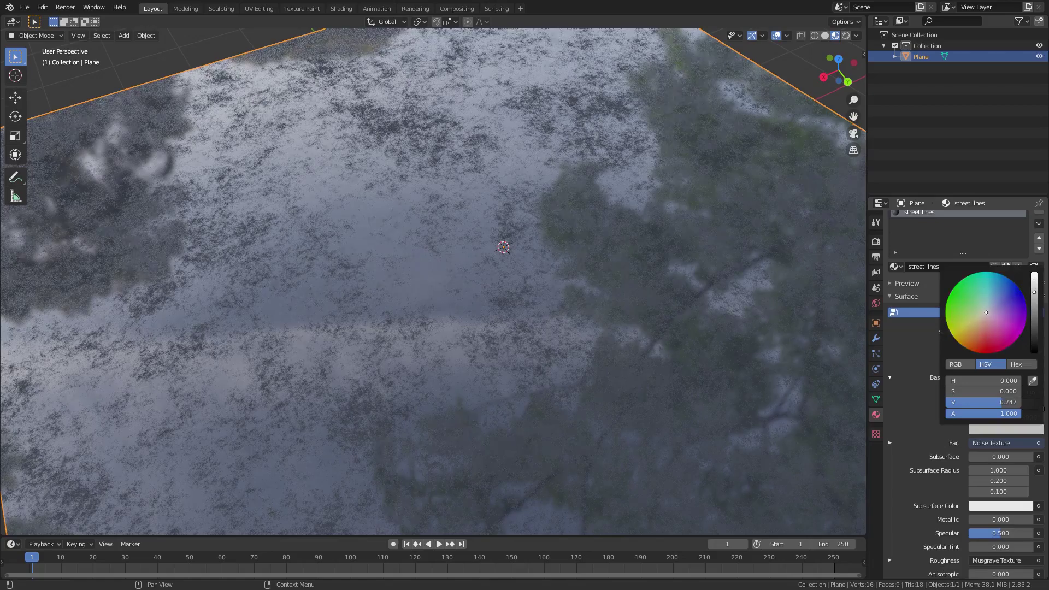
{"action": "left_click", "coordinate": [965, 330]}
{"action": "left_click_drag", "start_coordinate": [958, 330], "coordinate": [963, 335]}
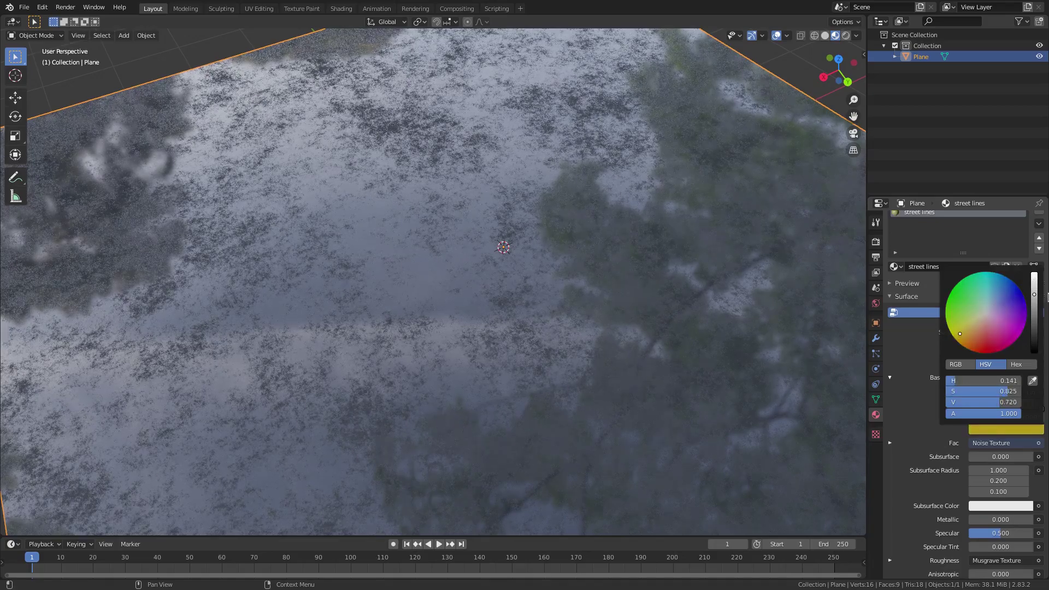
{"action": "left_click_drag", "start_coordinate": [1034, 294], "coordinate": [1034, 282]}
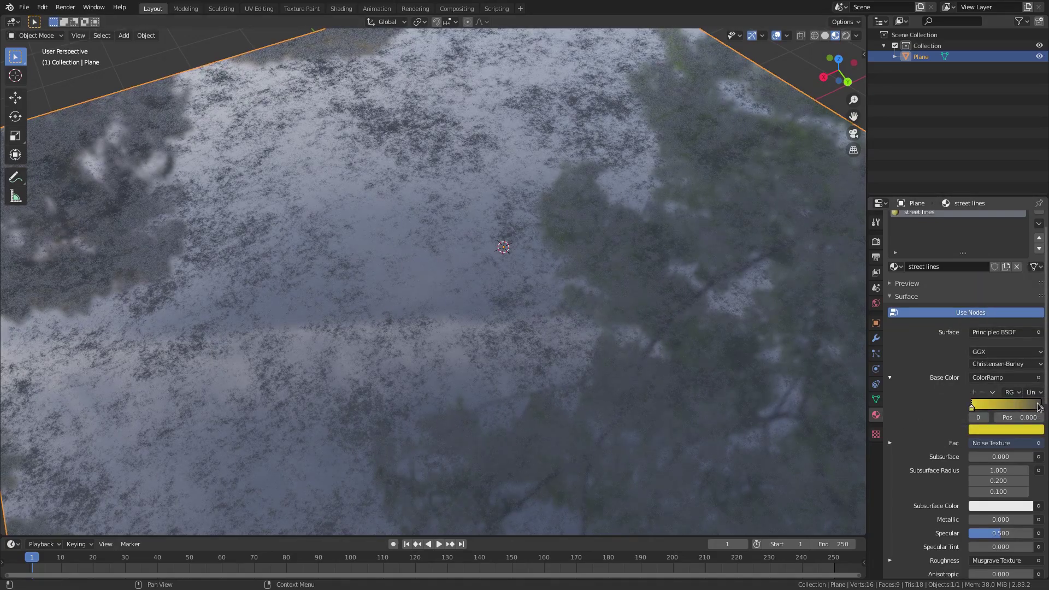
- Color the ColorRamp's stop at position 1.000 a bright, light yellow
{"action": "left_click", "coordinate": [1039, 405]}
{"action": "left_click", "coordinate": [1014, 430]}
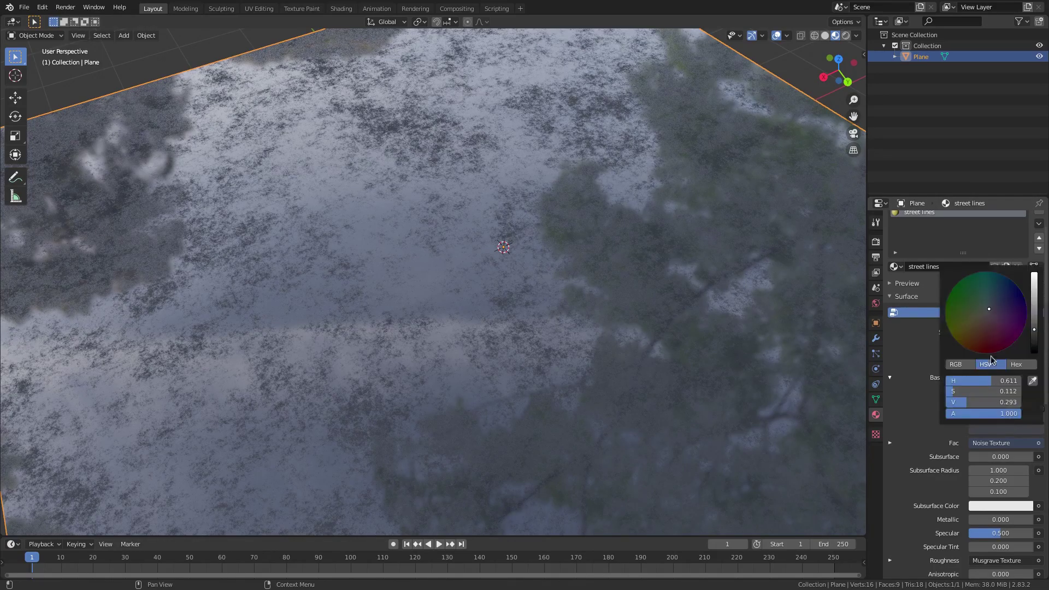
{"action": "left_click", "coordinate": [976, 320]}
{"action": "left_click_drag", "start_coordinate": [1035, 287], "coordinate": [1034, 272]}
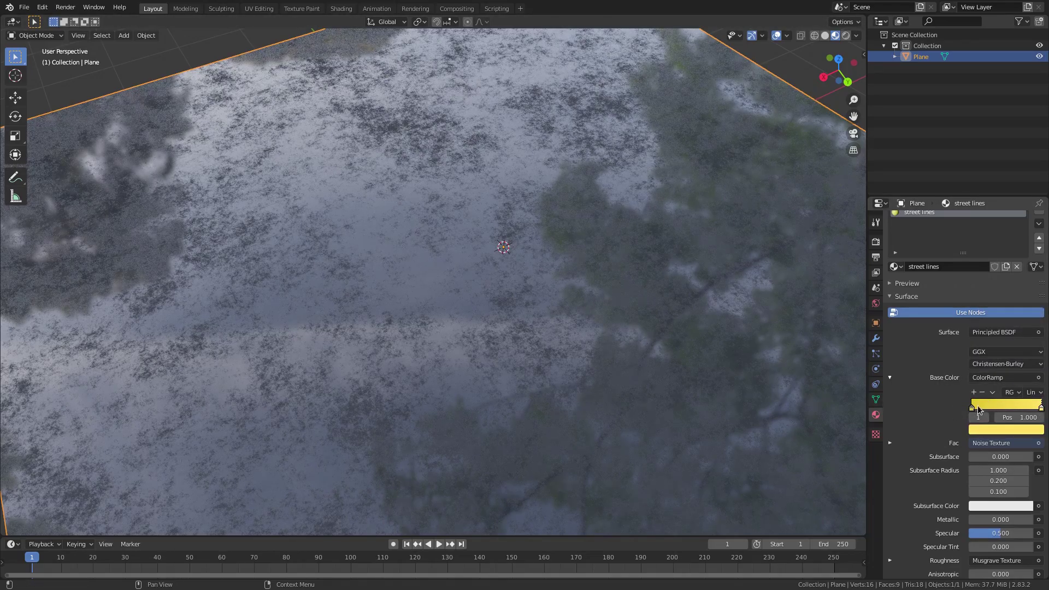
- Shift the ColorRamp's stop at position 0.000 to a warmer yellow with hue 0.129 and saturation 0.792, and brighten it
{"action": "left_click", "coordinate": [972, 408]}
{"action": "left_click", "coordinate": [993, 430]}
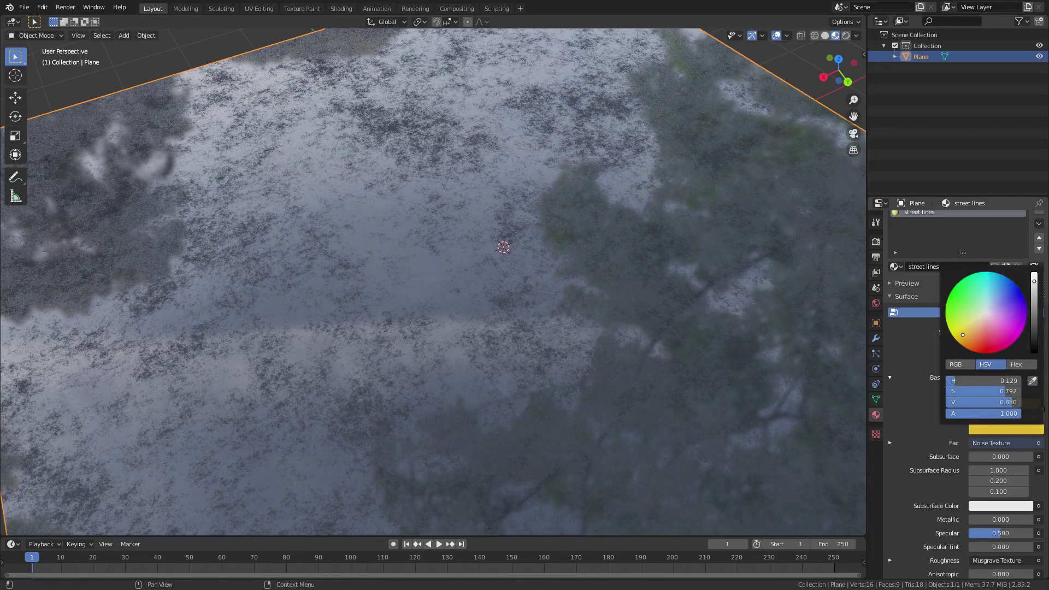
{"action": "left_click_drag", "start_coordinate": [1030, 284], "coordinate": [1034, 274]}
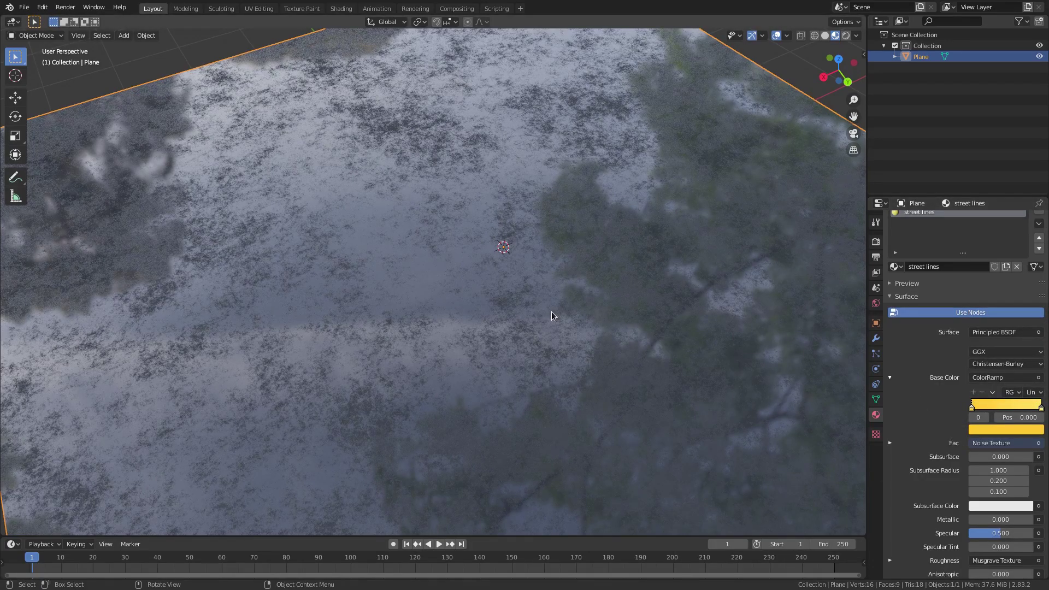
- Assign the street lines material to the small center face of the plane and return to Object Mode
{"action": "key", "text": "Tab"}
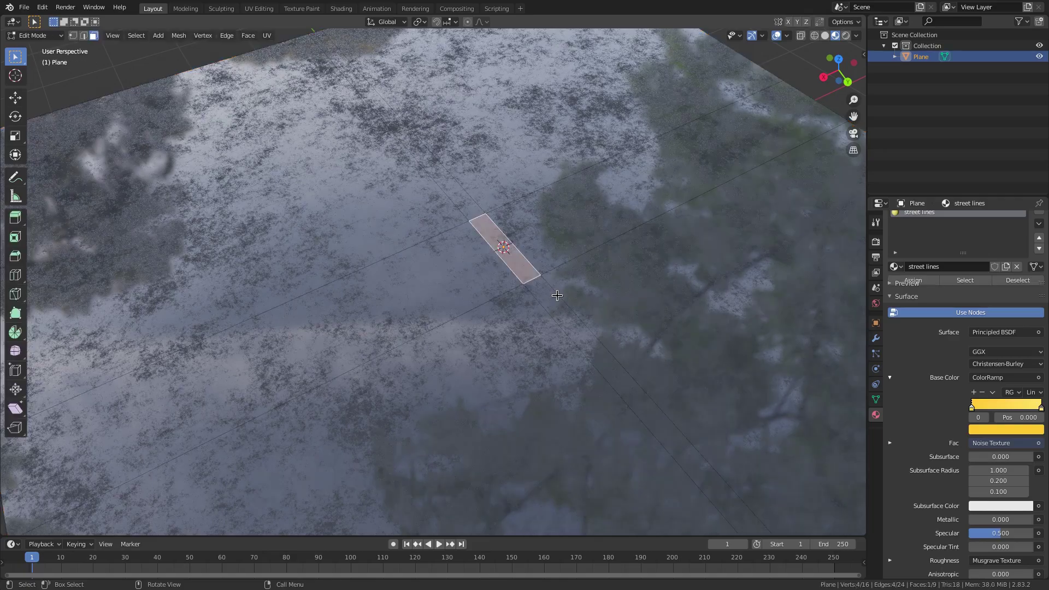
{"action": "left_click", "coordinate": [498, 230]}
{"action": "scroll", "coordinate": [968, 258], "scroll_direction": "up", "scroll_amount": 1}
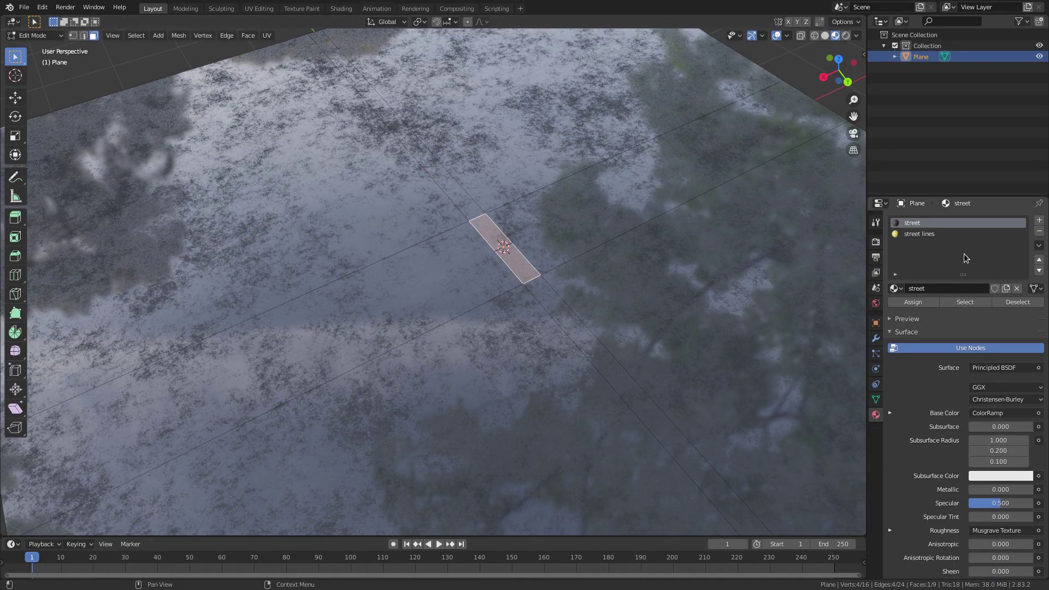
{"action": "left_click", "coordinate": [918, 234]}
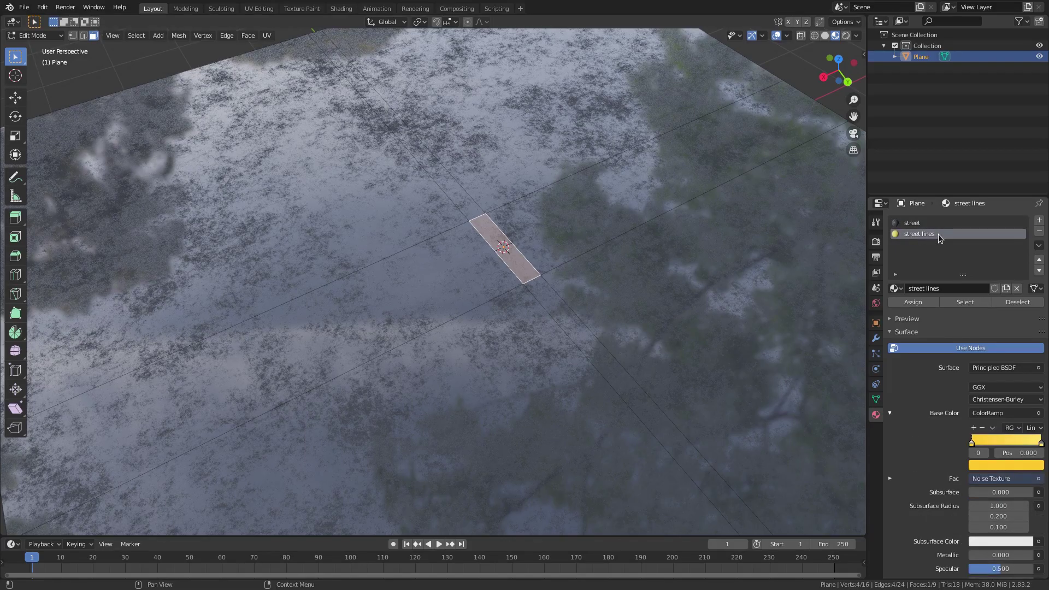
{"action": "left_click", "coordinate": [918, 303]}
{"action": "key", "text": "Tab"}
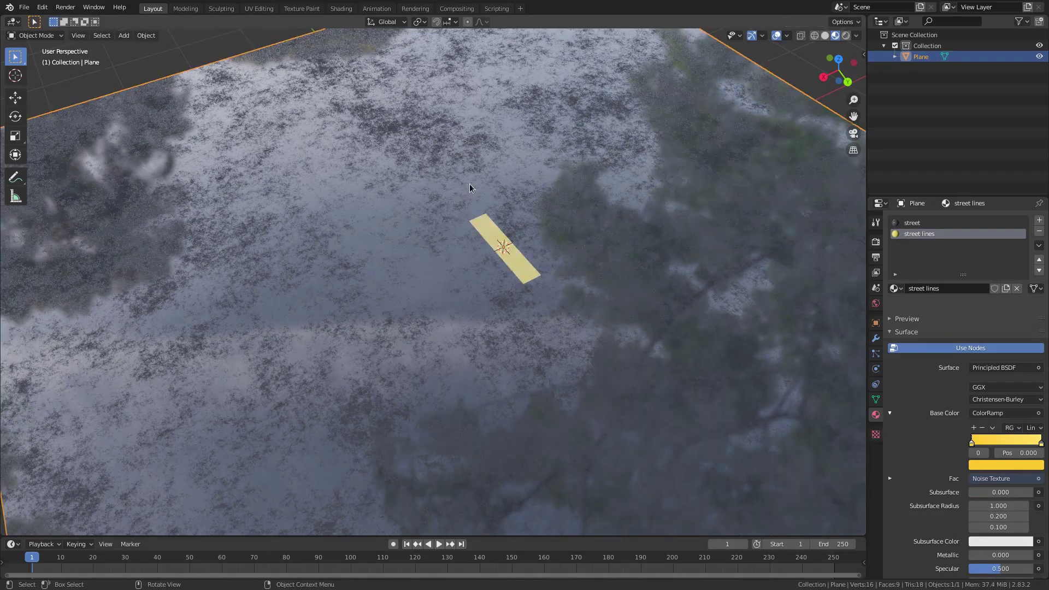
- Add an Array modifier to the plane
{"action": "middle_click_drag", "start_coordinate": [626, 305], "coordinate": [500, 297]}
{"action": "scroll", "coordinate": [437, 274], "scroll_direction": "down", "scroll_amount": 5}
{"action": "scroll", "coordinate": [437, 274], "scroll_direction": "down", "scroll_amount": 4}
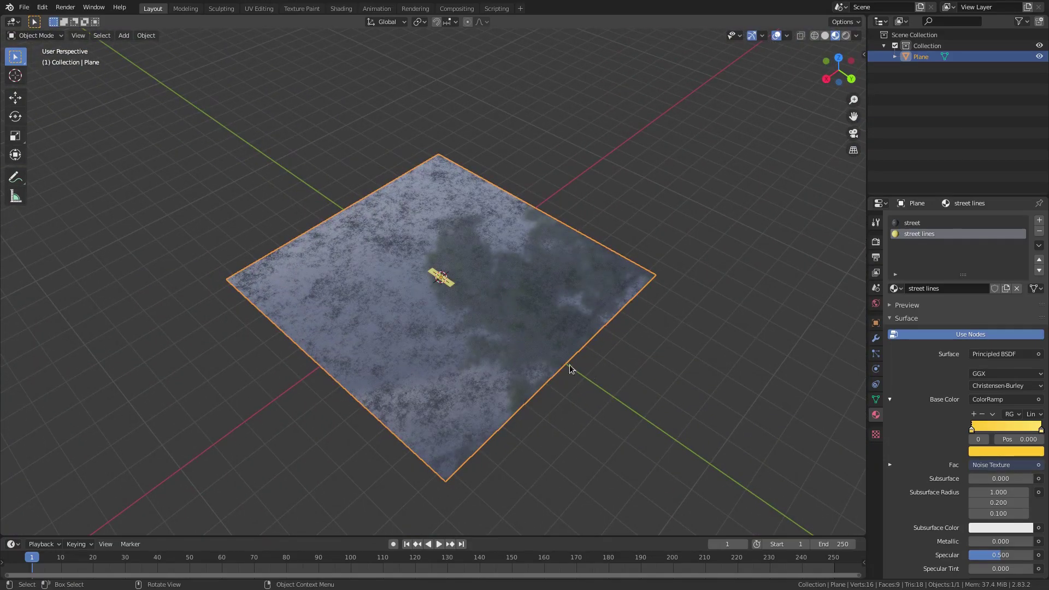
{"action": "left_click", "coordinate": [874, 339]}
{"action": "left_click", "coordinate": [939, 221]}
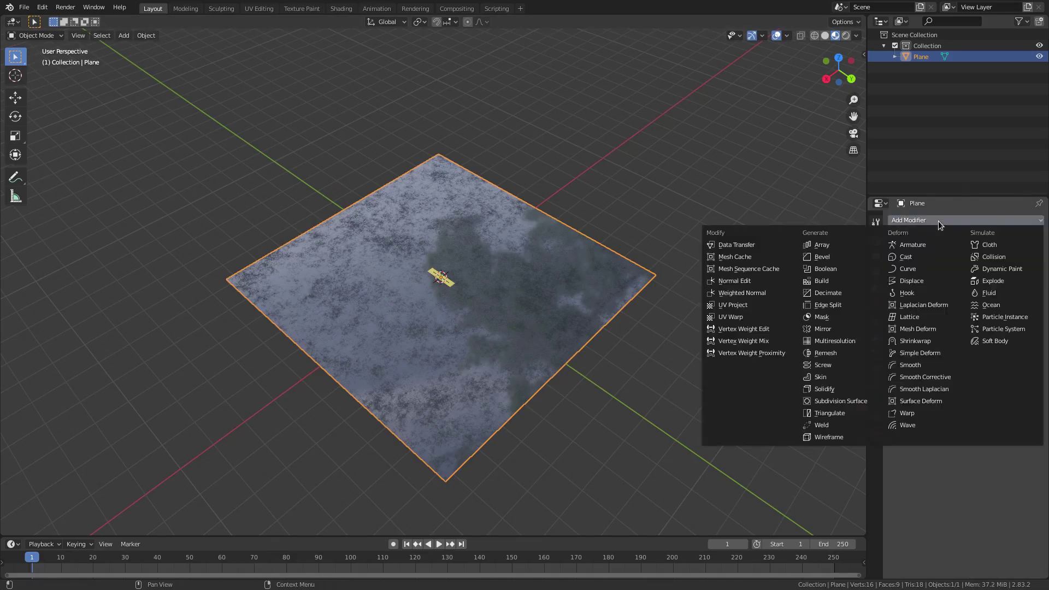
{"action": "left_click", "coordinate": [840, 244]}
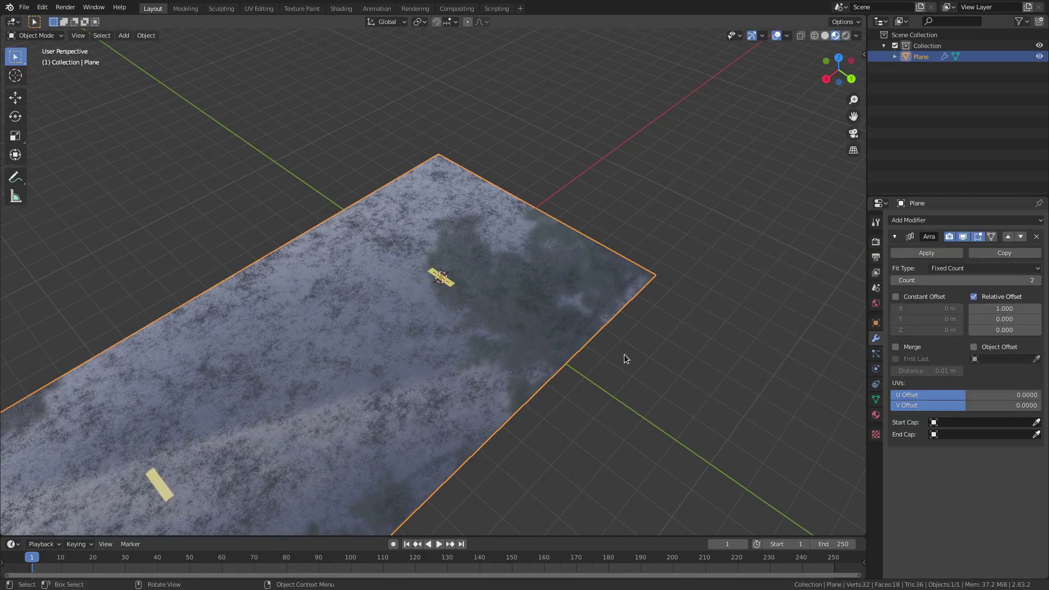
- Set the Array modifier's relative offset to 0 on X and 1 on Y
{"action": "scroll", "coordinate": [311, 382], "scroll_direction": "down", "scroll_amount": 3}
{"action": "left_click", "coordinate": [1006, 309]}
{"action": "type", "text": "0"}
{"action": "key", "text": "Return"}
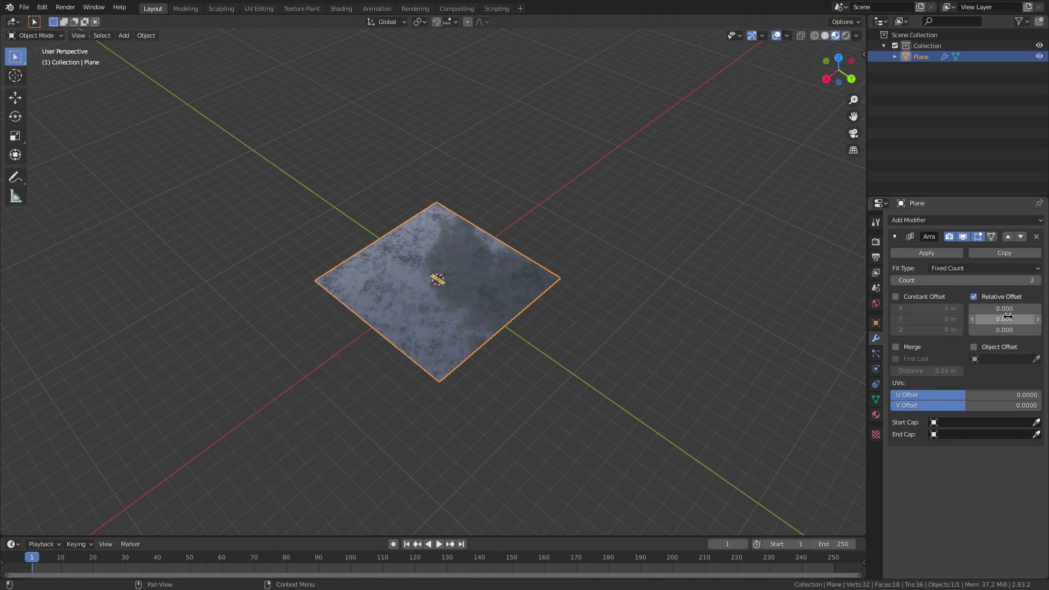
{"action": "left_click", "coordinate": [1006, 319]}
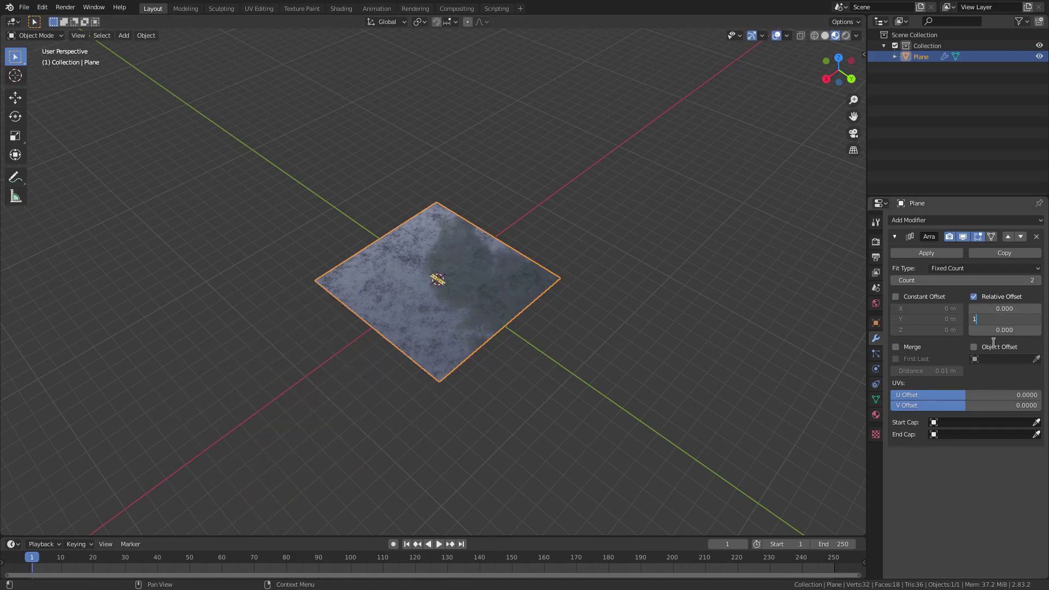
{"action": "type", "text": "1"}
{"action": "key", "text": "Return"}
{"action": "middle_click_drag", "start_coordinate": [513, 342], "coordinate": [403, 235]}
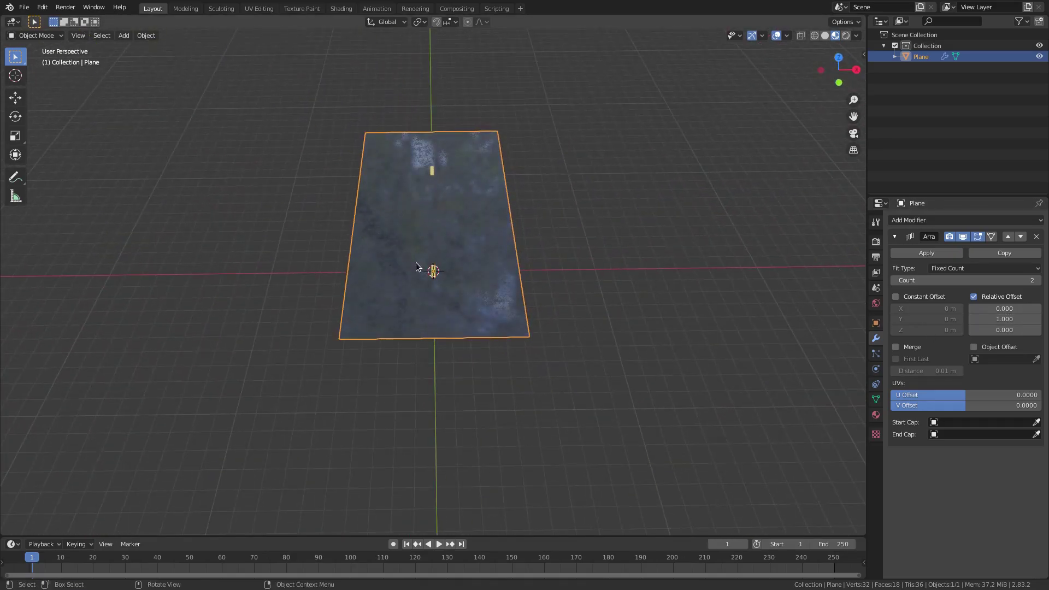
{"action": "type", "text": "rz90"}
{"action": "key", "text": "Escape"}
- Set the Array modifier's count to 20 to extend the street
{"action": "middle_click_drag", "start_coordinate": [474, 345], "coordinate": [529, 350]}
{"action": "left_click", "coordinate": [982, 279]}
{"action": "type", "text": "20"}
{"action": "key", "text": "Return"}
{"action": "middle_click_drag", "start_coordinate": [432, 238], "coordinate": [478, 294]}
{"action": "scroll", "coordinate": [529, 337], "scroll_direction": "up", "scroll_amount": 2}
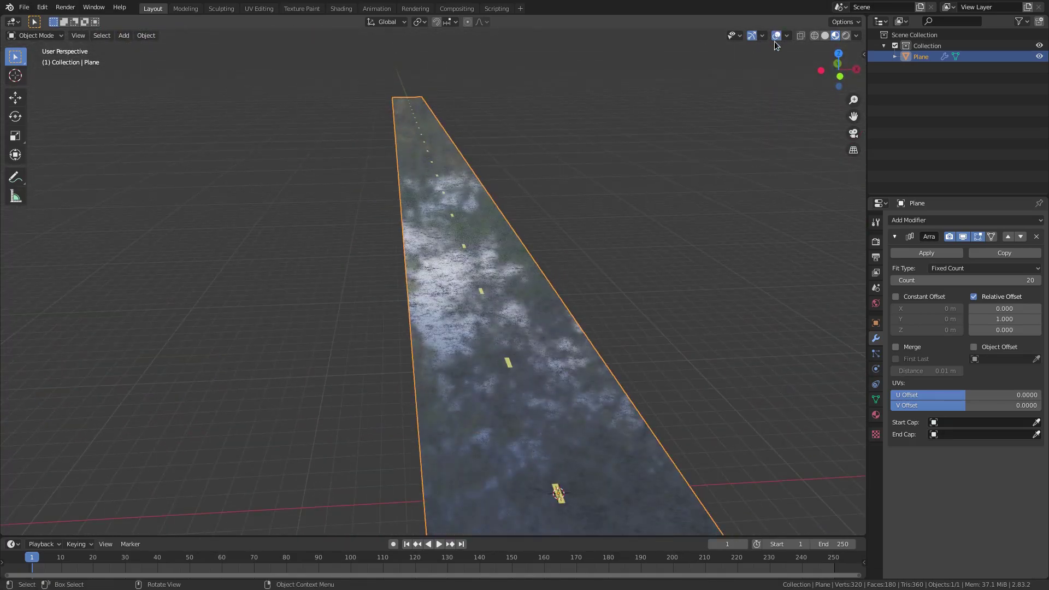
- Deselect the street object and enter Edit Mode on its base plane
{"action": "key", "text": "alt+a"}
{"action": "middle_click_drag", "start_coordinate": [603, 283], "coordinate": [598, 336]}
{"action": "middle_click_drag", "start_coordinate": [711, 433], "coordinate": [517, 323], "text": "shift"}
{"action": "key", "text": "Tab"}
{"action": "scroll", "coordinate": [552, 351], "scroll_direction": "down", "scroll_amount": 1}
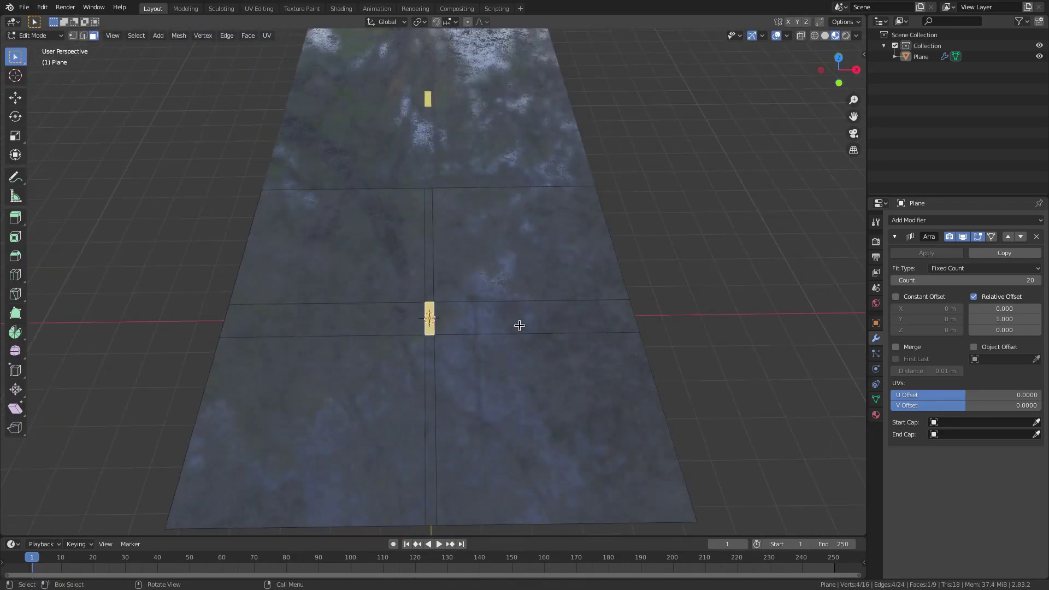
{"action": "key", "text": "s"}
{"action": "key", "text": "x"}
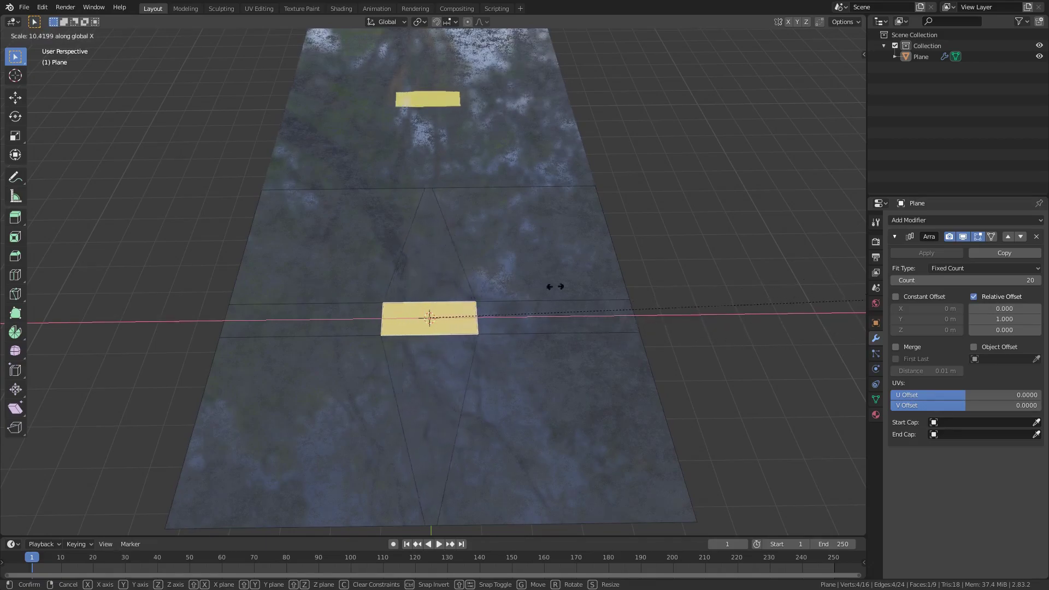
{"action": "right_click", "coordinate": [440, 211]}
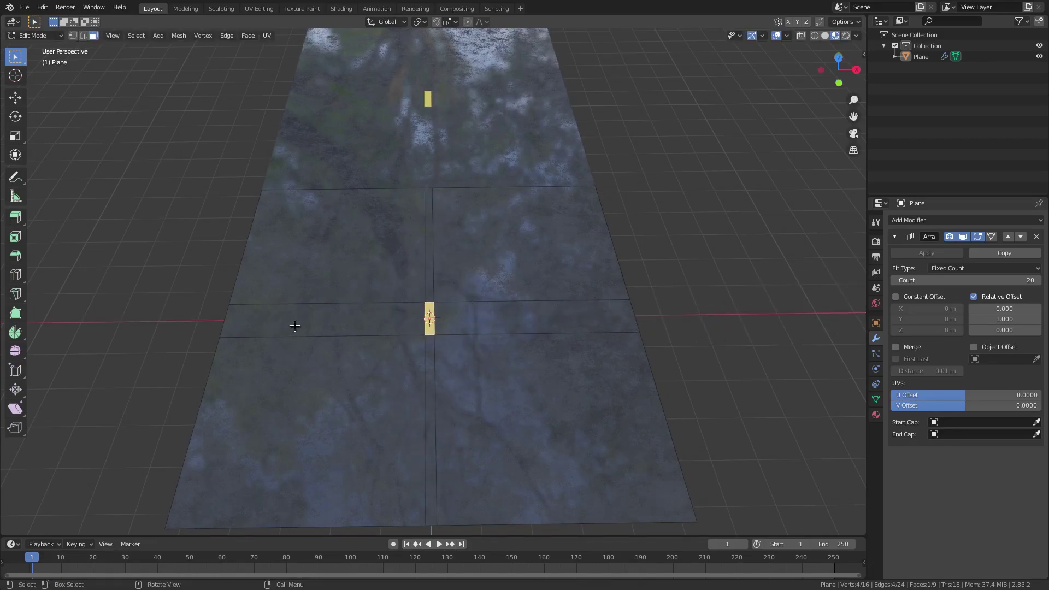
- Lengthen the yellow marking by scaling the eight vertices of the plane's middle cross band up along Y
{"action": "left_click", "coordinate": [71, 35]}
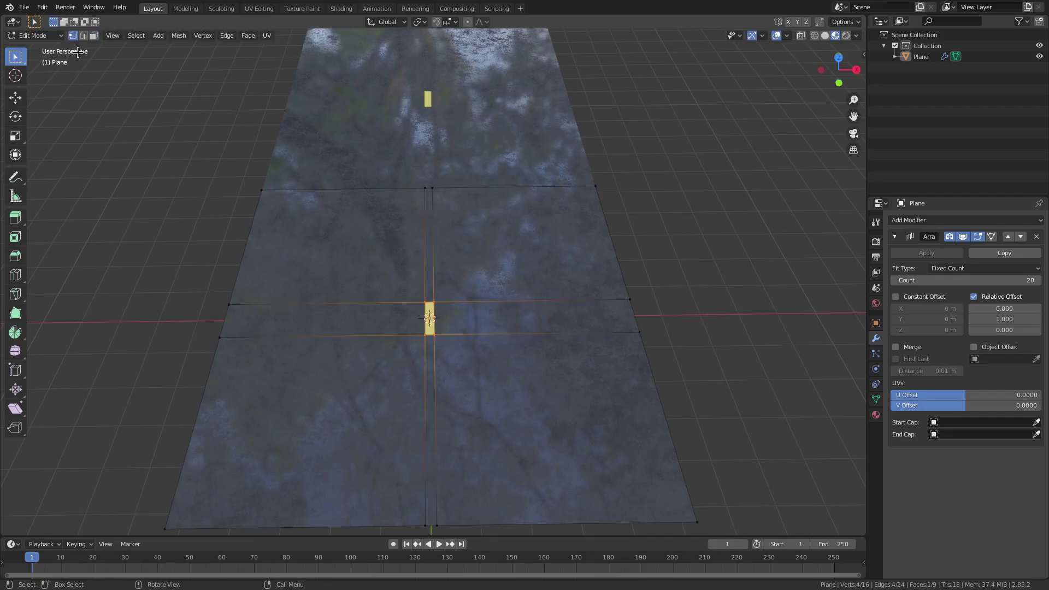
{"action": "left_click", "coordinate": [267, 306]}
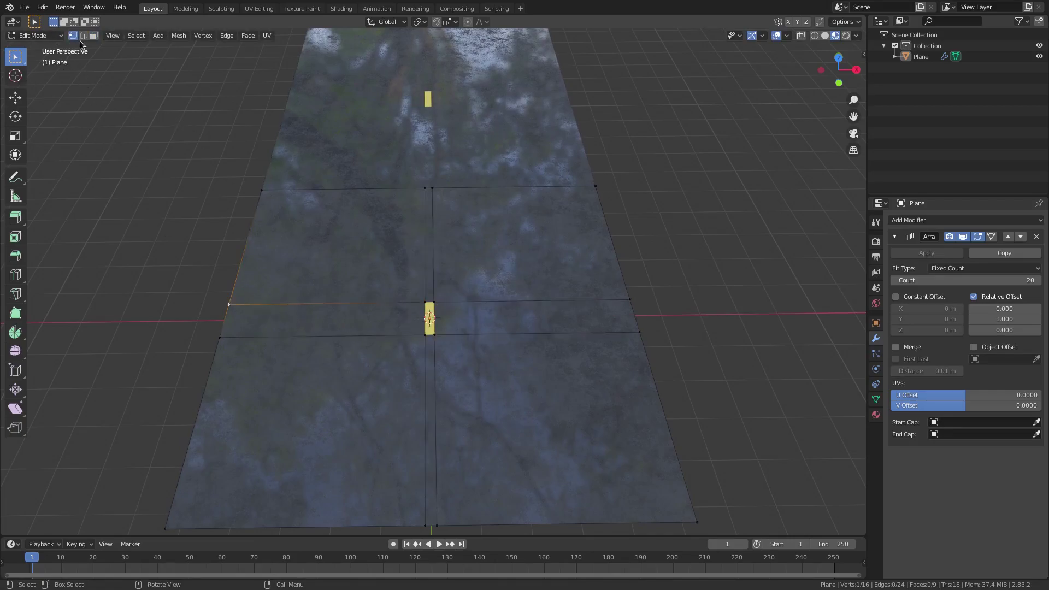
{"action": "left_click", "coordinate": [425, 303], "text": "shift"}
{"action": "left_click", "coordinate": [433, 301], "text": "shift"}
{"action": "left_click", "coordinate": [629, 299], "text": "shift"}
{"action": "left_click", "coordinate": [644, 331], "text": "shift"}
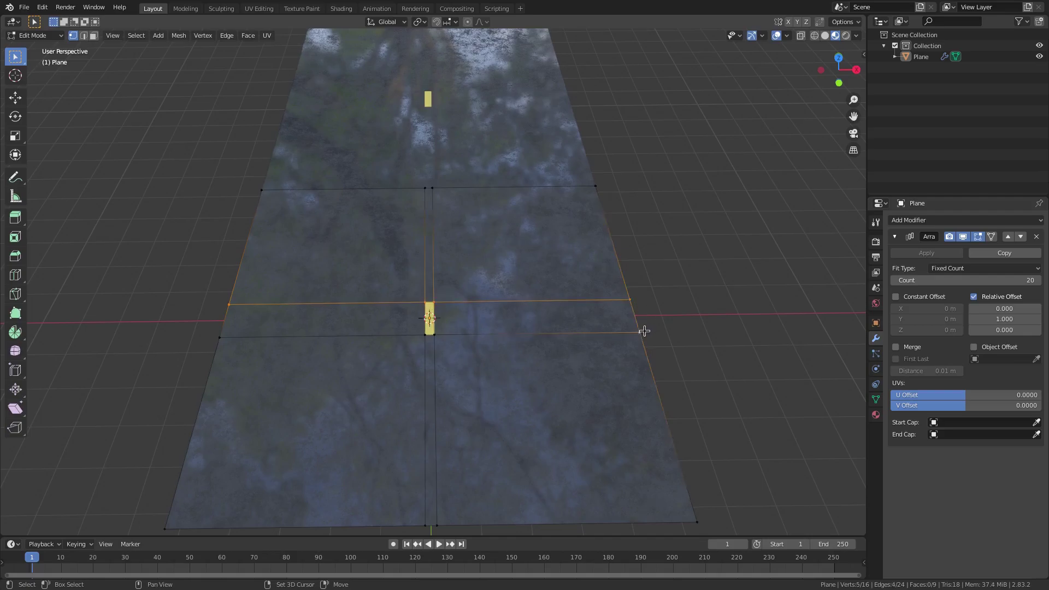
{"action": "left_click", "coordinate": [435, 333], "text": "shift"}
{"action": "left_click", "coordinate": [426, 334], "text": "shift"}
{"action": "left_click", "coordinate": [219, 338], "text": "shift"}
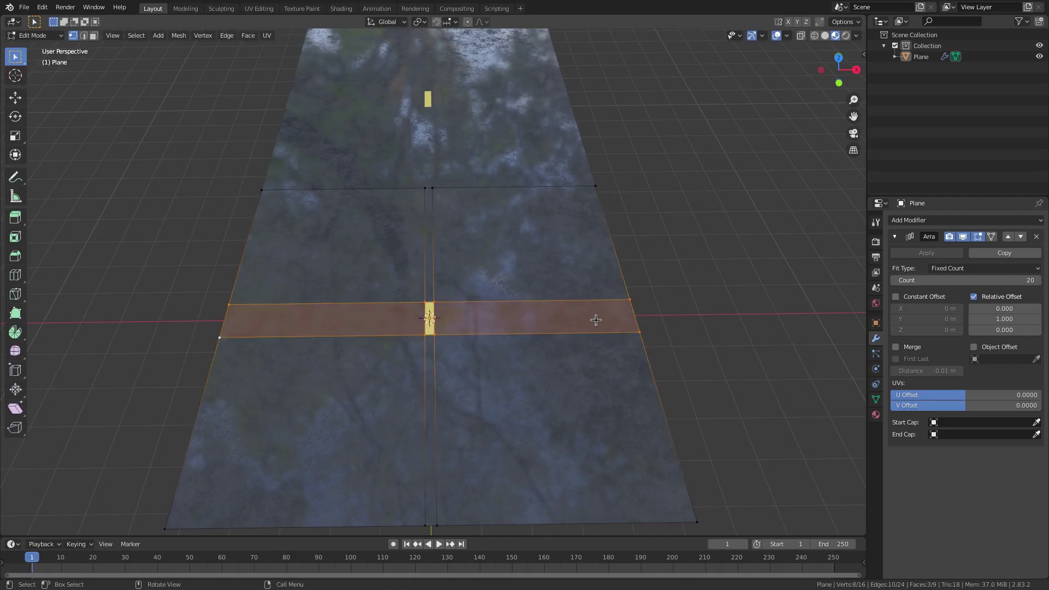
{"action": "key", "text": "s"}
{"action": "key", "text": "z"}
{"action": "key", "text": "y"}
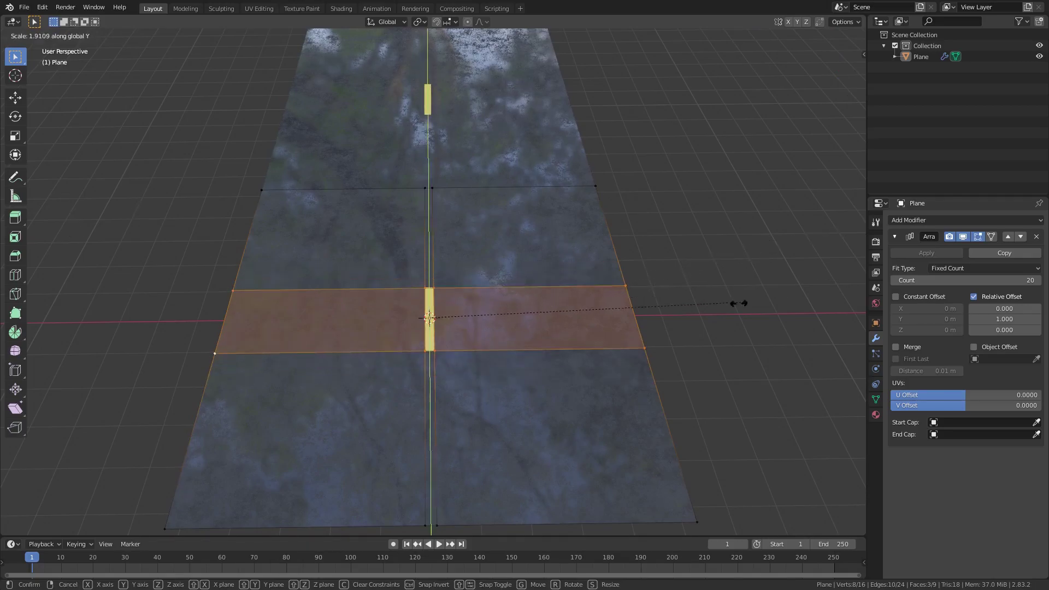
{"action": "left_click", "coordinate": [293, 273]}
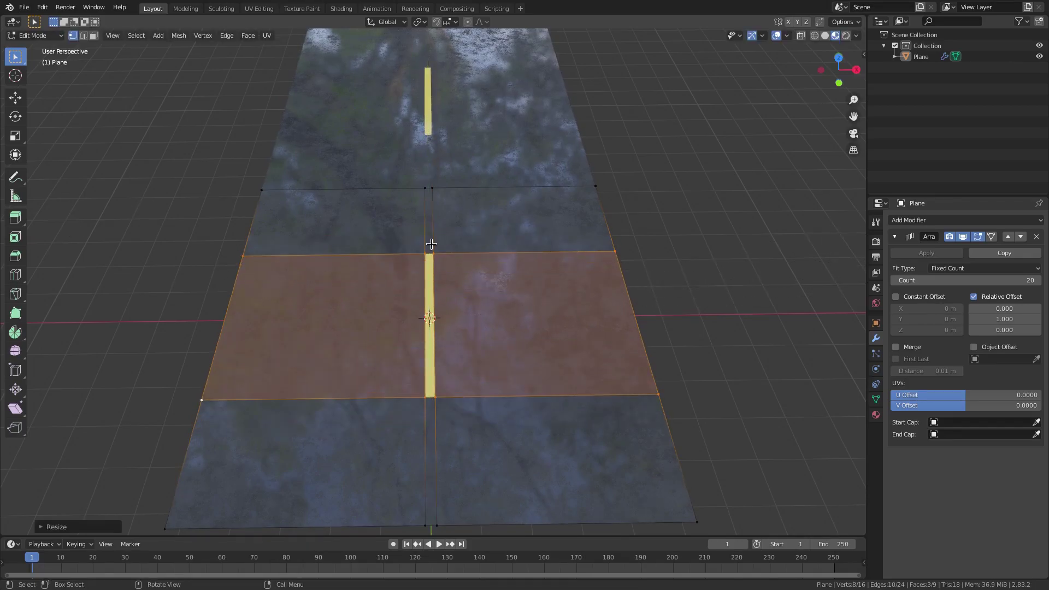
- Widen the yellow marking by scaling all vertices of the plane's lengthwise center strip along X
{"action": "left_click", "coordinate": [420, 250]}
{"action": "left_click", "coordinate": [426, 190], "text": "shift"}
{"action": "left_click", "coordinate": [418, 256], "text": "shift"}
{"action": "left_click", "coordinate": [425, 398], "text": "shift"}
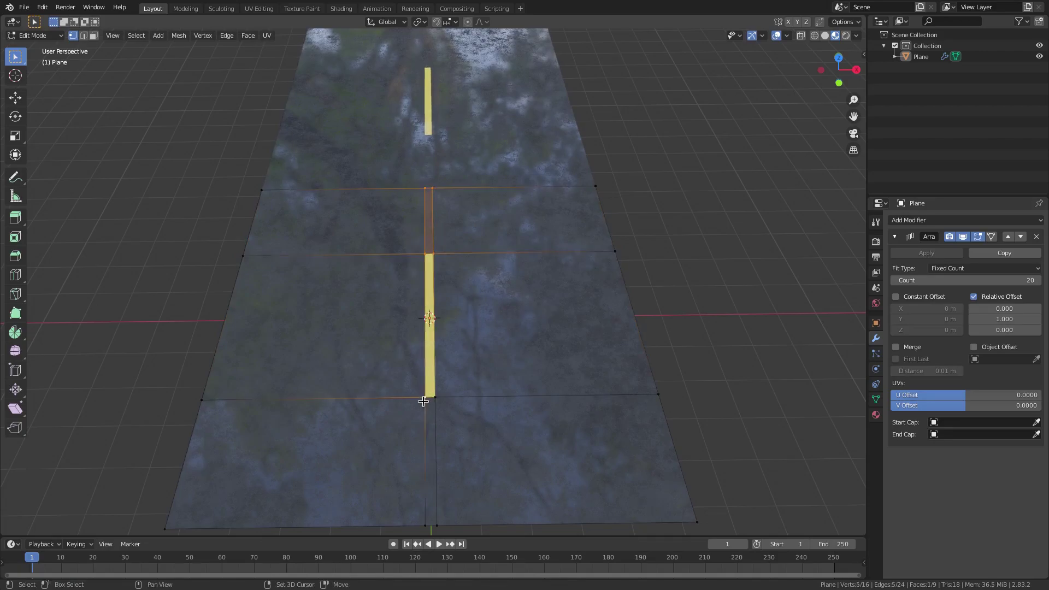
{"action": "scroll", "coordinate": [424, 401], "scroll_direction": "down", "scroll_amount": 2}
{"action": "key", "text": "b"}
{"action": "left_click_drag", "start_coordinate": [403, 174], "coordinate": [470, 492]}
{"action": "key", "text": "s"}
{"action": "key", "text": "x"}
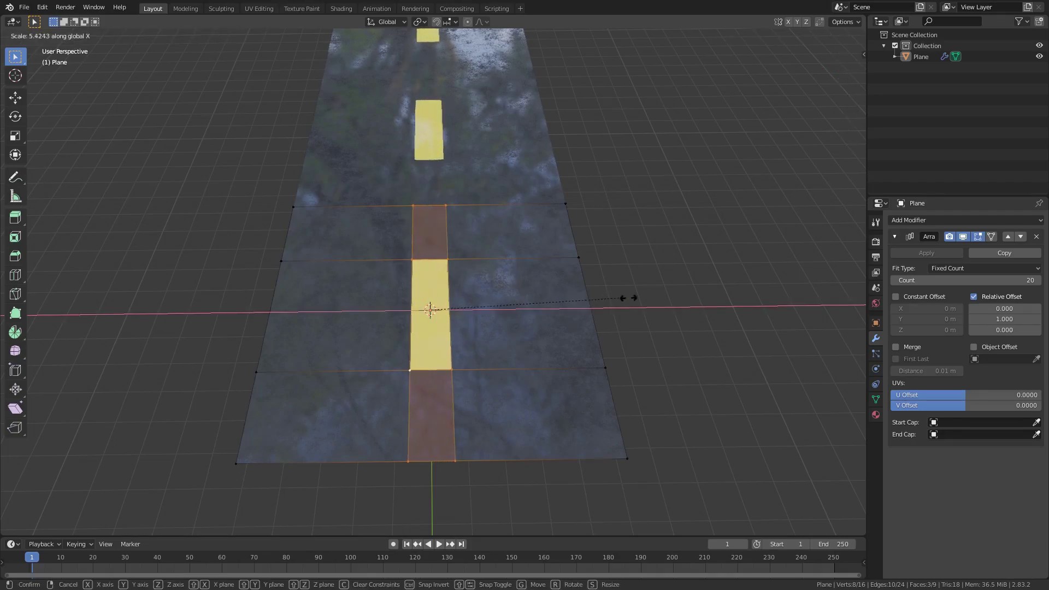
{"action": "left_click", "coordinate": [415, 323]}
- Try another scale of the center strip along X and undo it
{"action": "middle_click_drag", "start_coordinate": [414, 323], "coordinate": [438, 295]}
{"action": "key", "text": "s"}
{"action": "key", "text": "x"}
{"action": "left_click", "coordinate": [528, 361]}
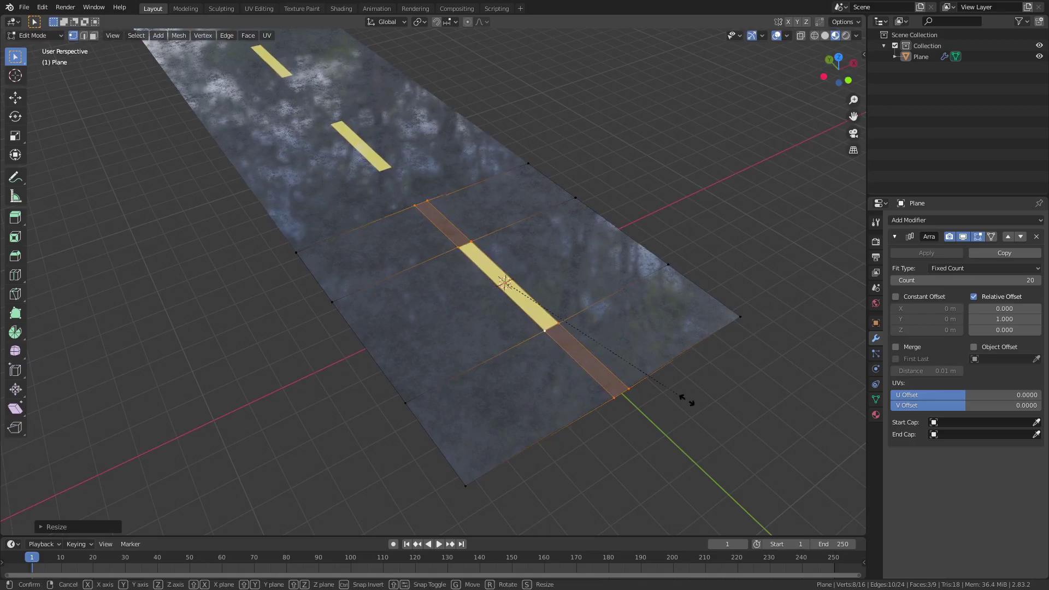
{"action": "key", "text": "ctrl+z"}
- Select the vertices of the middle cross band and rescale them along Y to adjust the yellow marking's length
{"action": "left_click", "coordinate": [524, 330]}
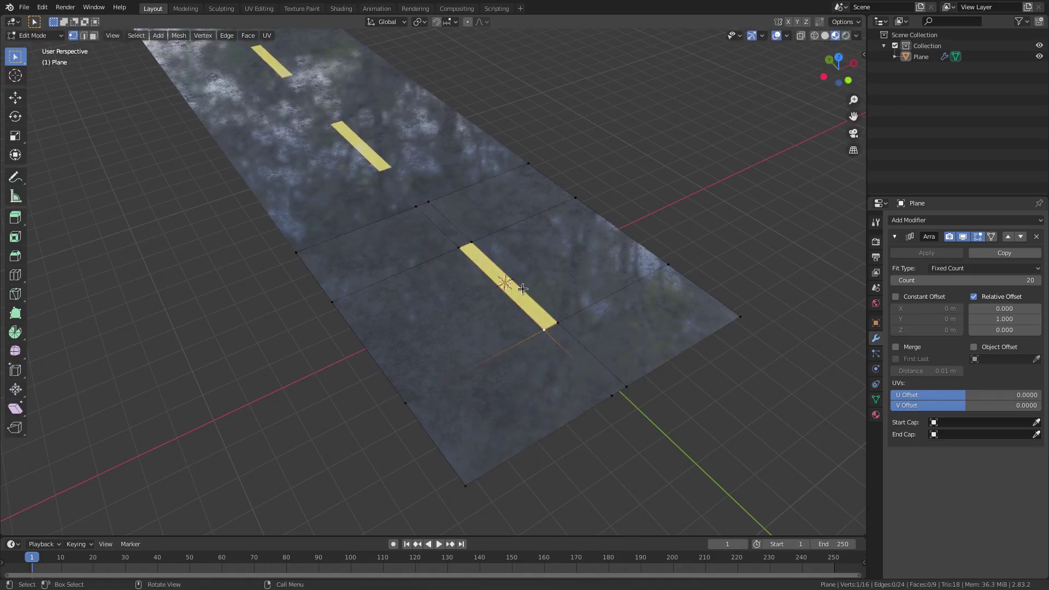
{"action": "key", "text": "n"}
{"action": "key", "text": "n"}
{"action": "middle_click_drag", "start_coordinate": [539, 257], "coordinate": [621, 312]}
{"action": "key", "text": "n"}
{"action": "middle_click_drag", "start_coordinate": [512, 216], "coordinate": [471, 107]}
{"action": "key", "text": "n"}
{"action": "left_click_drag", "start_coordinate": [470, 107], "coordinate": [624, 288]}
{"action": "middle_click_drag", "start_coordinate": [615, 281], "coordinate": [517, 302]}
{"action": "key", "text": "s"}
{"action": "key", "text": "y"}
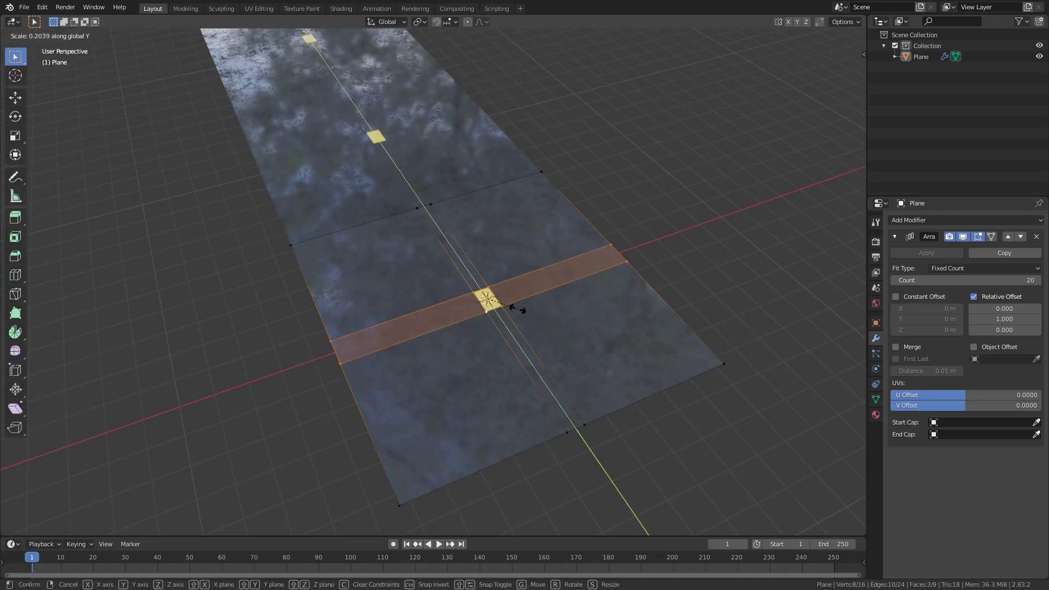
{"action": "left_click", "coordinate": [529, 307]}
{"action": "key", "text": "s"}
{"action": "key", "text": "y"}
{"action": "left_click", "coordinate": [679, 309]}
- Return to Object Mode and view the whole street
{"action": "key", "text": "Tab"}
{"action": "scroll", "coordinate": [465, 282], "scroll_direction": "down", "scroll_amount": 3}
{"action": "middle_click_drag", "start_coordinate": [449, 278], "coordinate": [506, 387]}
{"action": "middle_click_drag", "start_coordinate": [665, 362], "coordinate": [667, 362]}
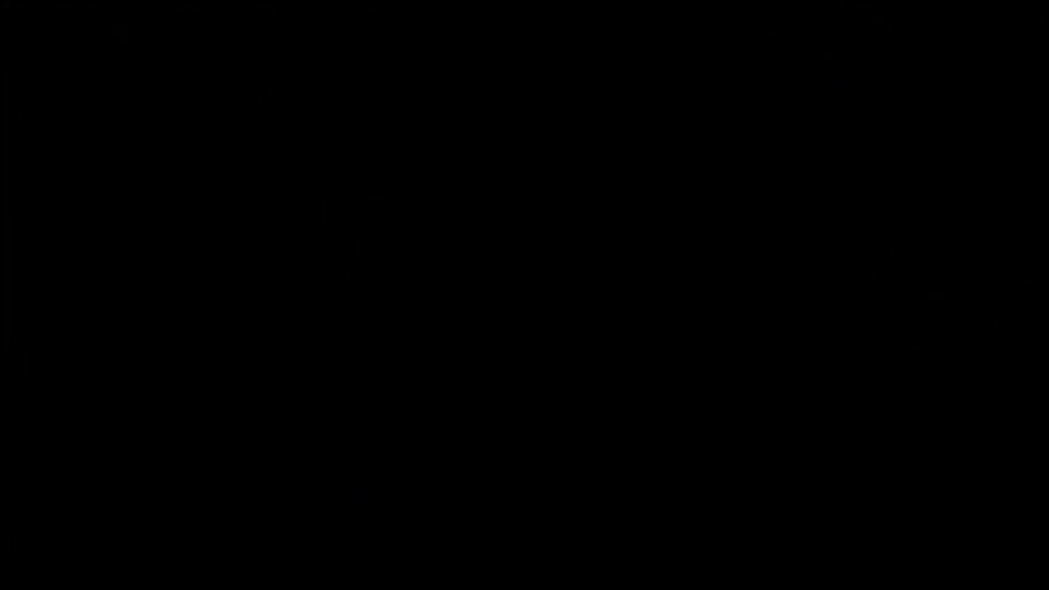